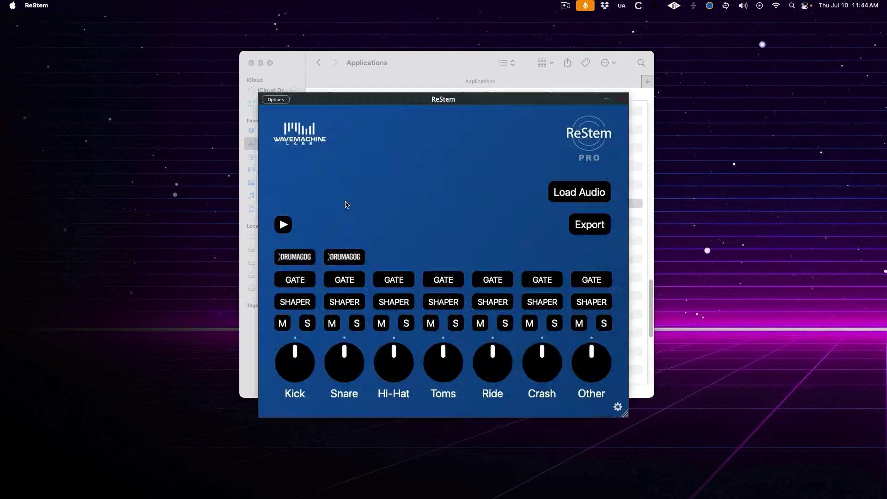
Move the ReStem standalone window higher on screen.
drag(397, 101, 399, 76)
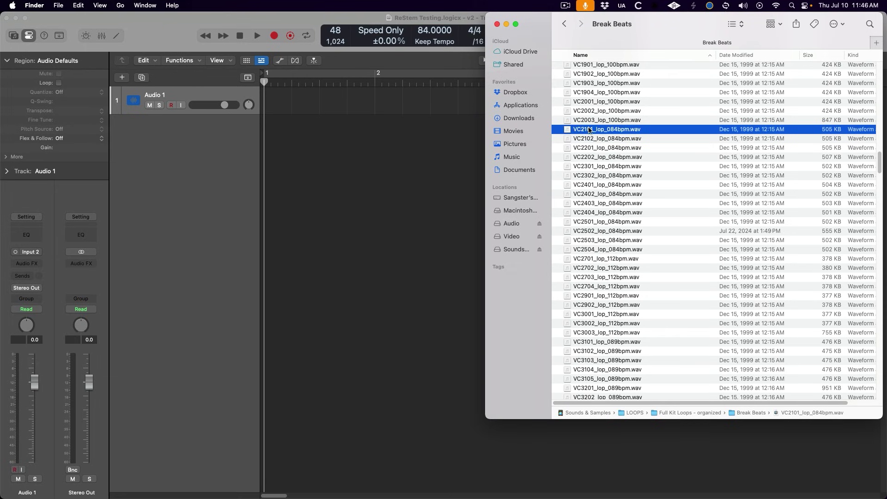
Import VC2101_lop_084bpm.wav onto a new track and insert ReStem (Mono->Stereo) on it.
drag(587, 131, 264, 121)
click(37, 264)
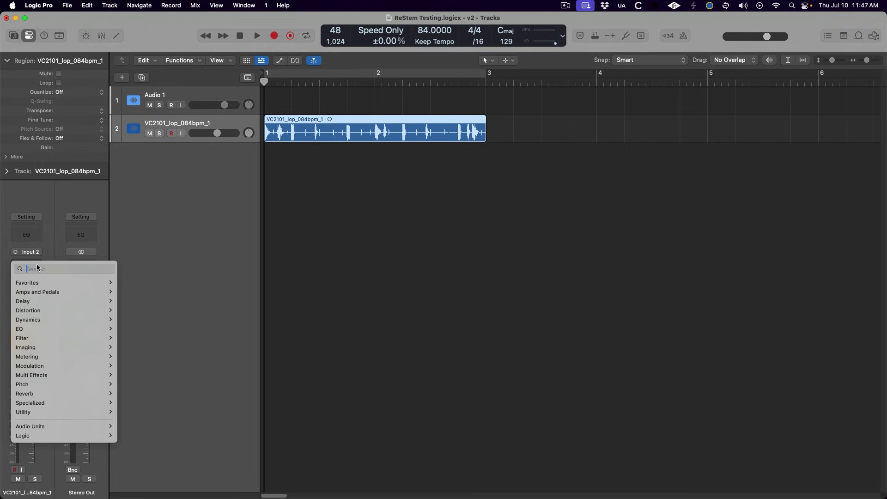
text(reste)
mouse_move(44, 283)
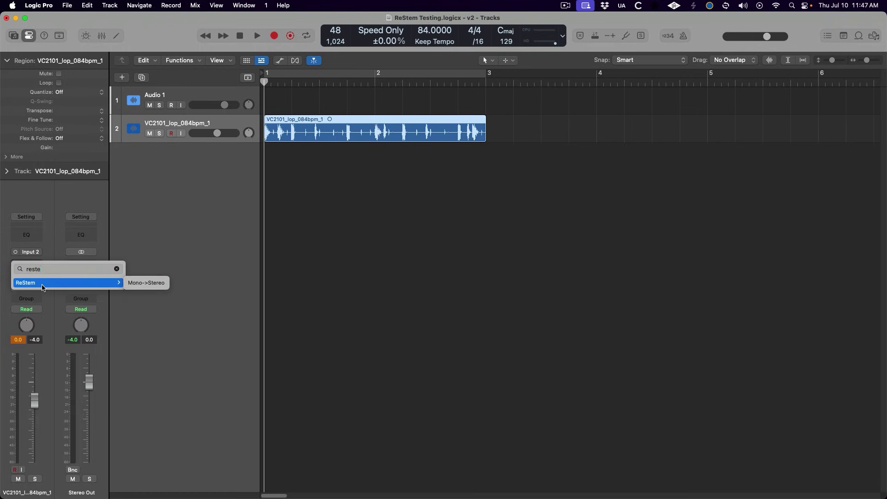
click(146, 283)
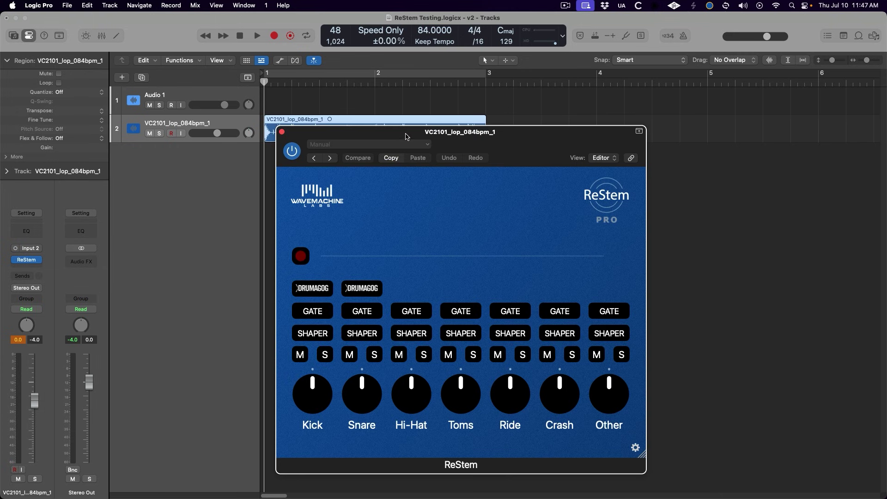
Move the loop track above Audio 1 and capture the VC2101 loop into ReStem.
drag(241, 119, 244, 95)
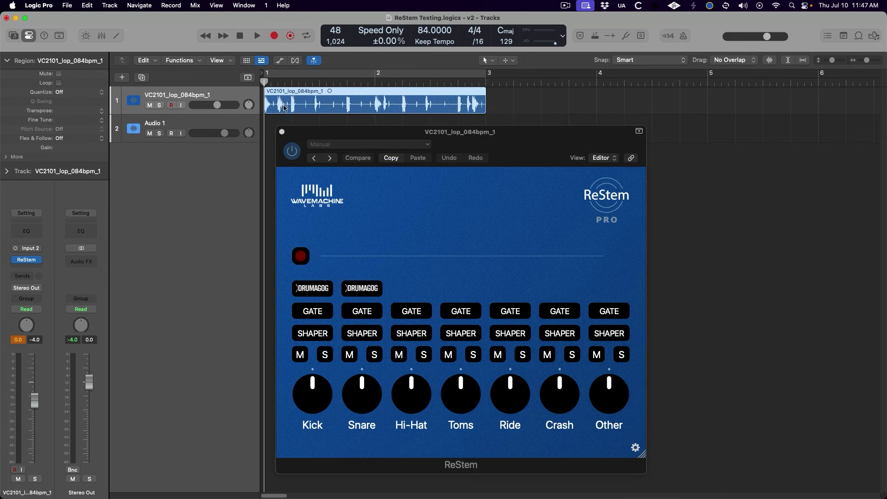
drag(331, 133, 325, 125)
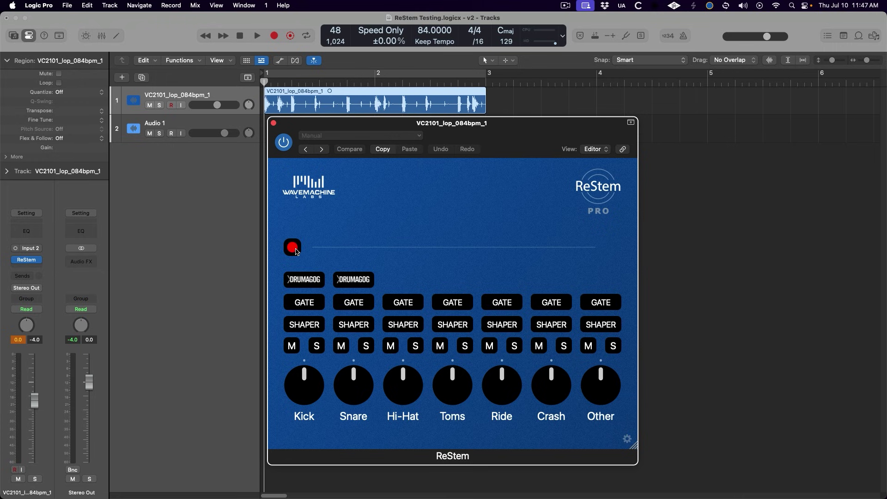
click(295, 251)
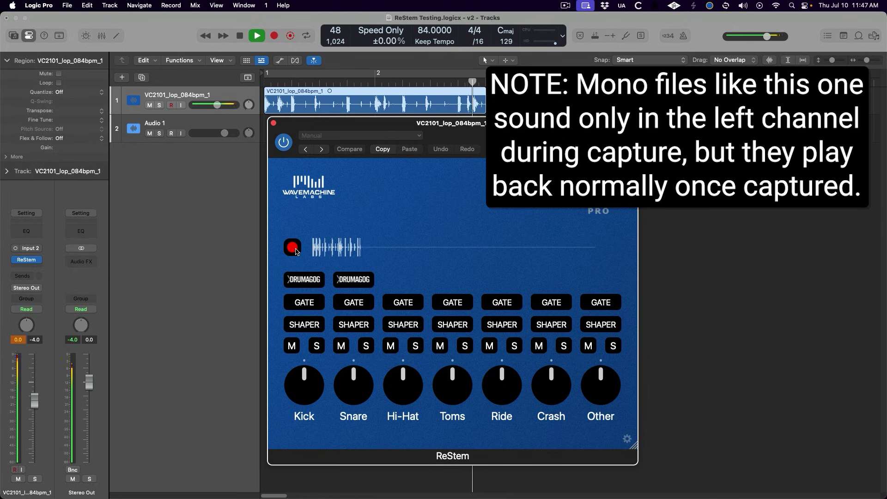
click(296, 251)
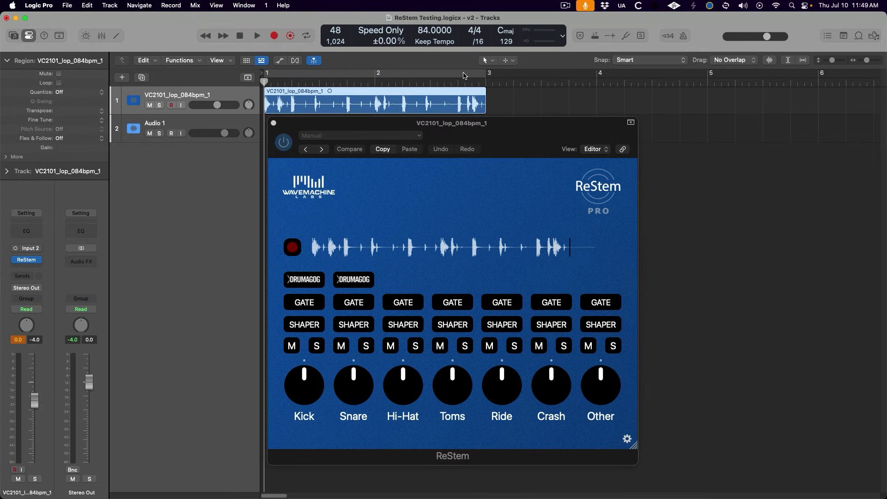
Cycle bars 1–3 and audition the Kick, Snare and Hi-Hat stems soloed in turn.
click(464, 74)
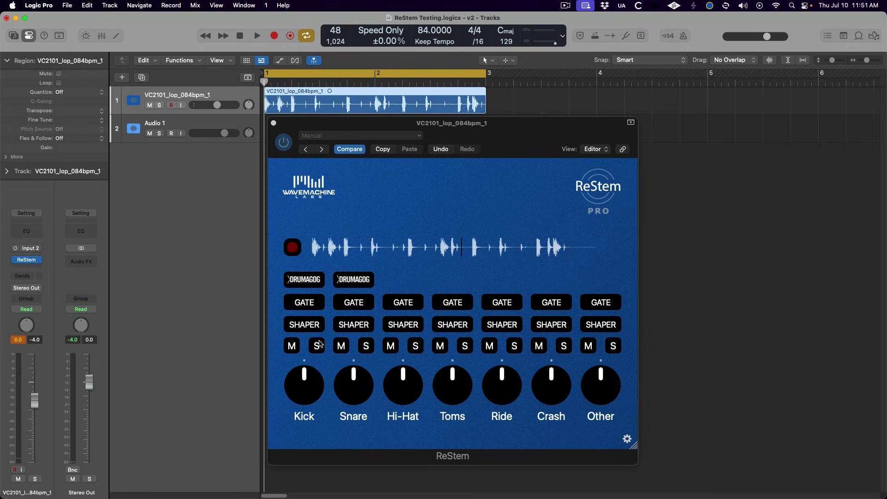
click(318, 345)
key(space)
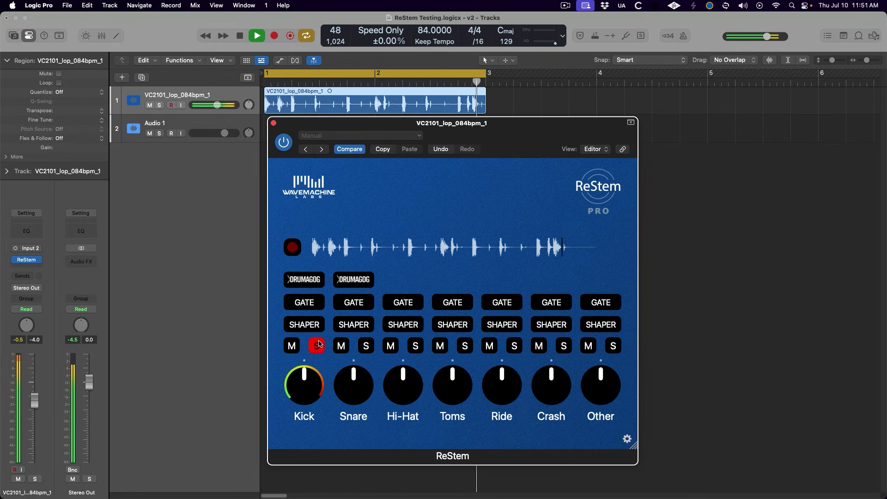
click(318, 346)
click(366, 346)
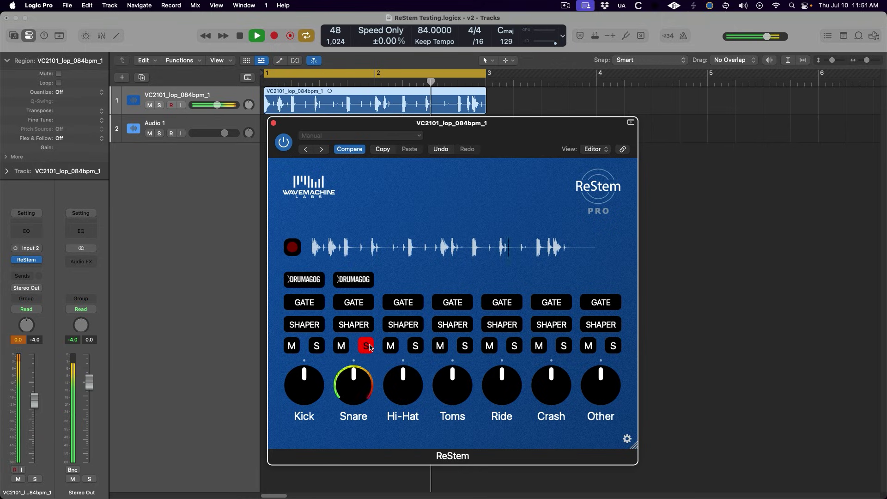
click(366, 346)
key(space)
click(416, 346)
key(space)
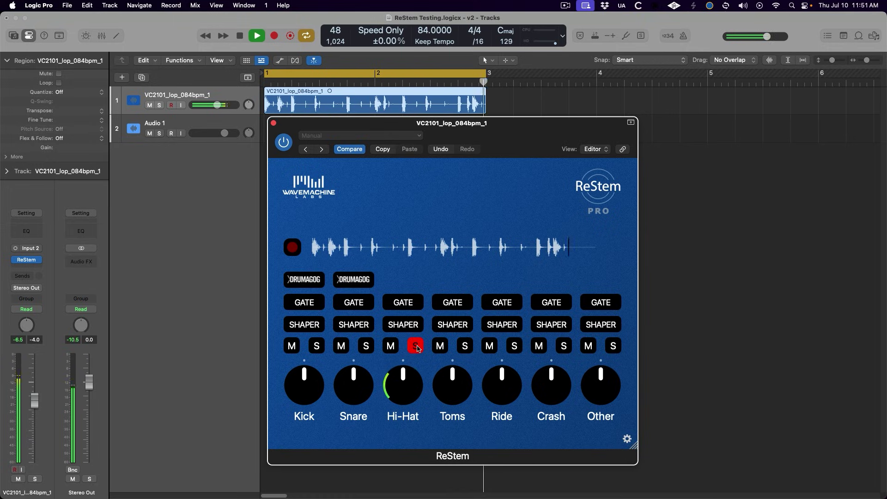
key(space)
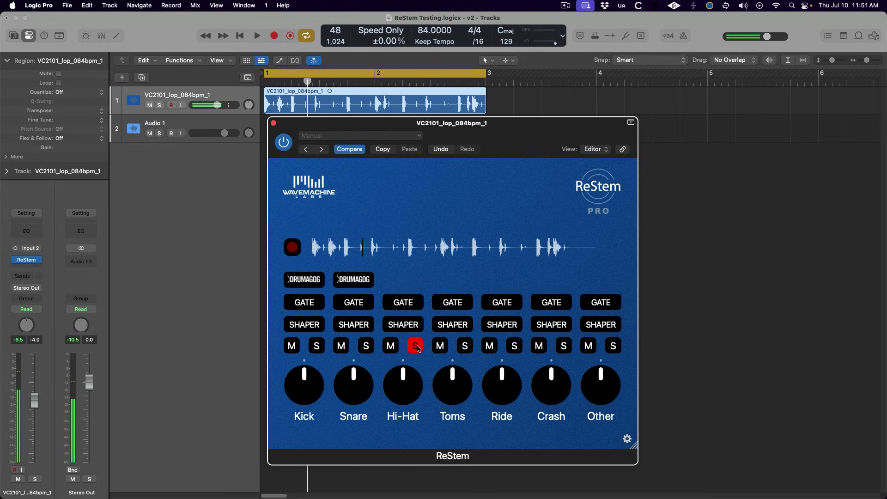
click(415, 346)
Replay the loop with Kick, then Snare muted, leaving all stems unmuted.
key(space)
click(292, 348)
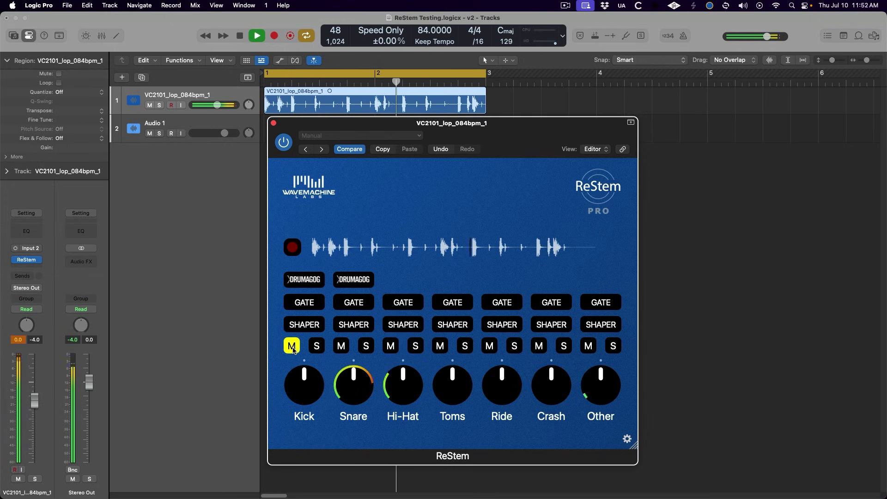
click(292, 347)
click(342, 346)
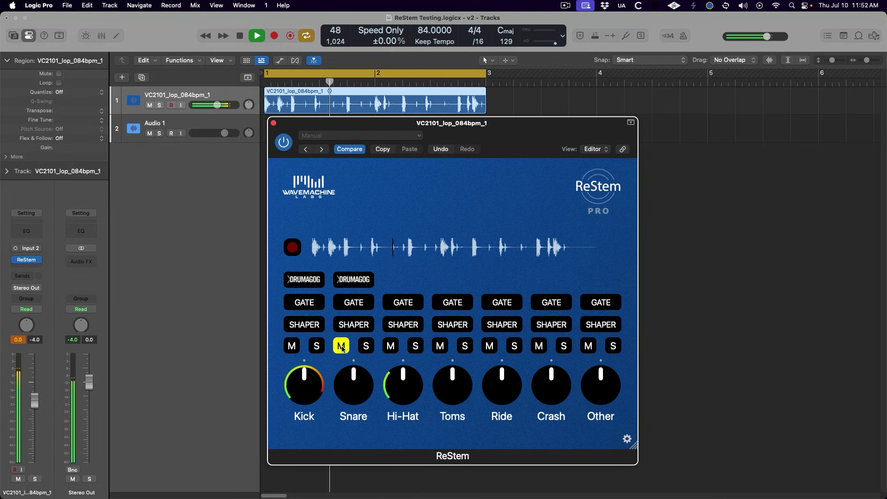
click(344, 350)
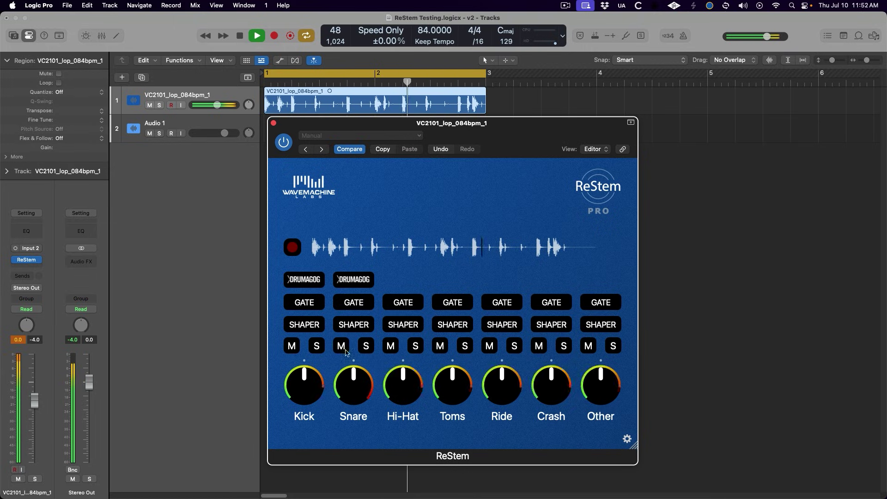
Raise the Hi-Hat, Kick and Snare stem levels, then reset them to default.
drag(403, 391, 404, 385)
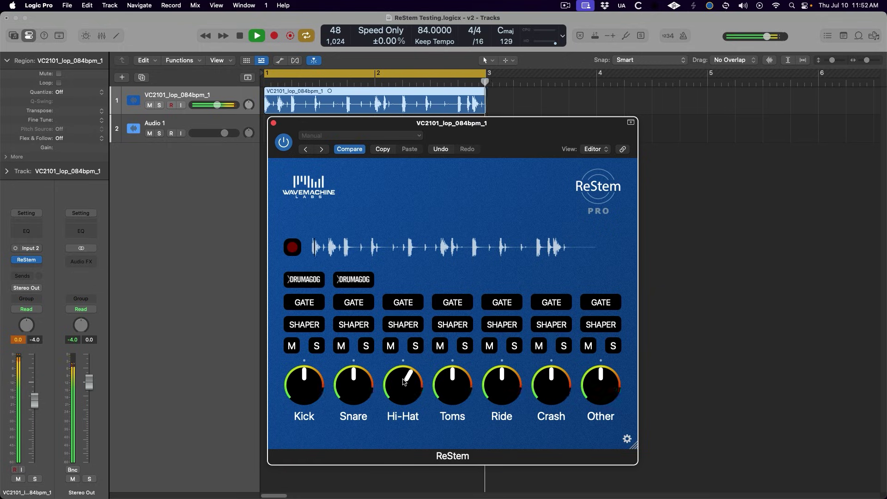
drag(312, 388, 350, 417)
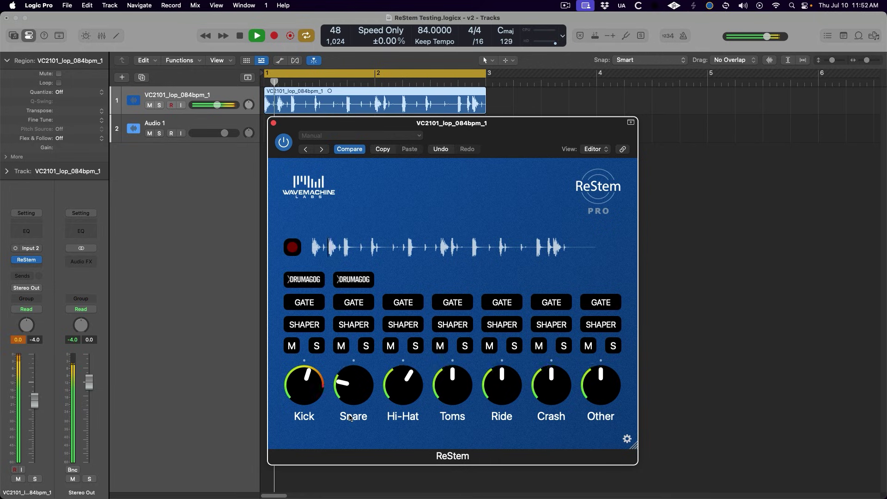
drag(350, 417, 354, 394)
double_click(352, 394)
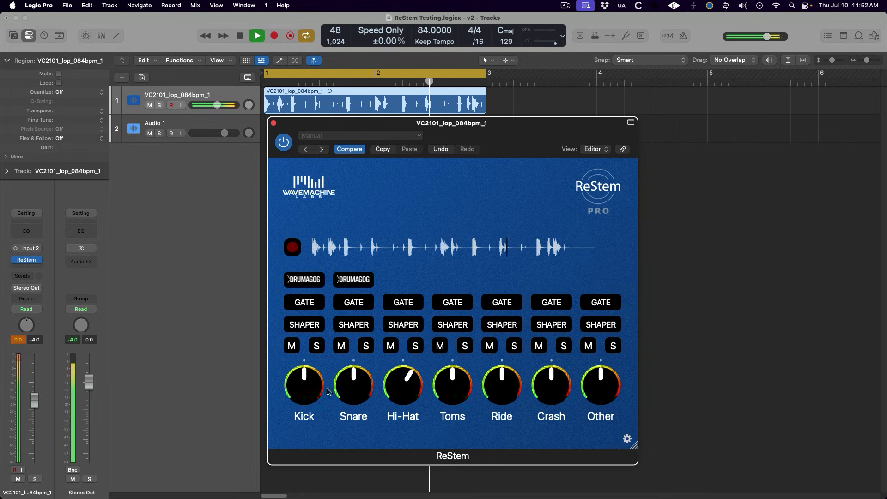
double_click(412, 395)
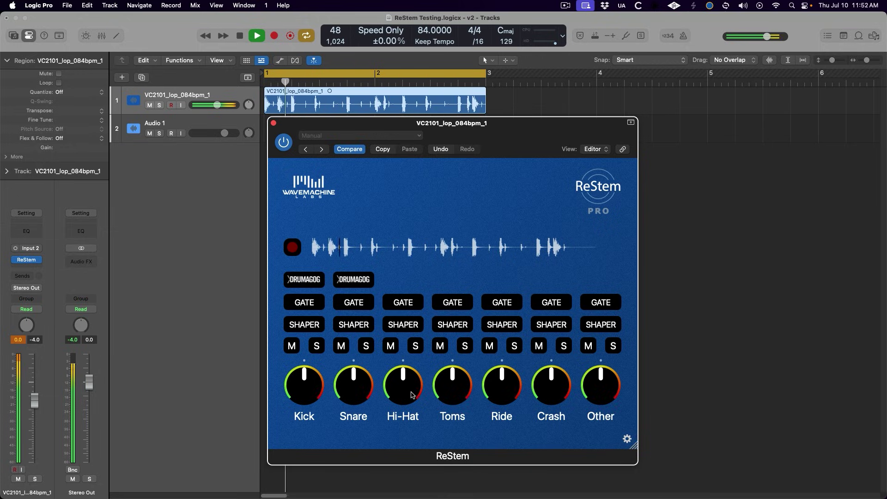
key(space)
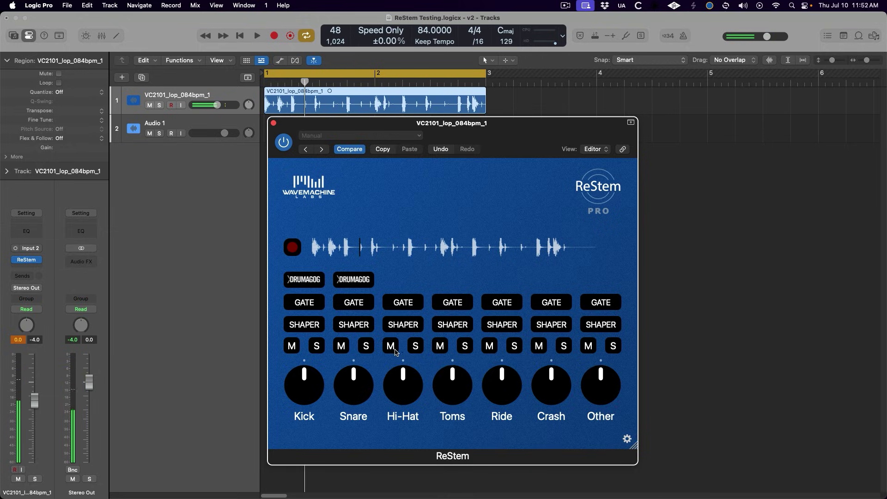
key(space)
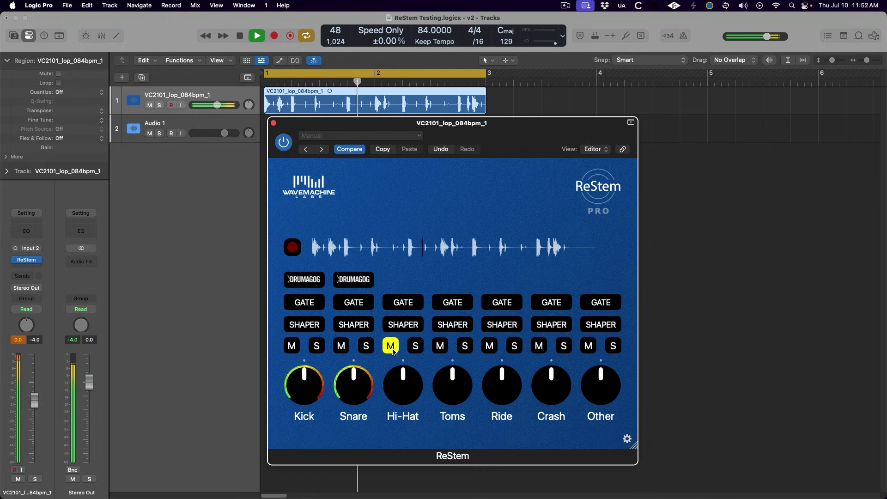
Unmute the Hi-Hat stem and restart looped playback.
key(space)
click(391, 346)
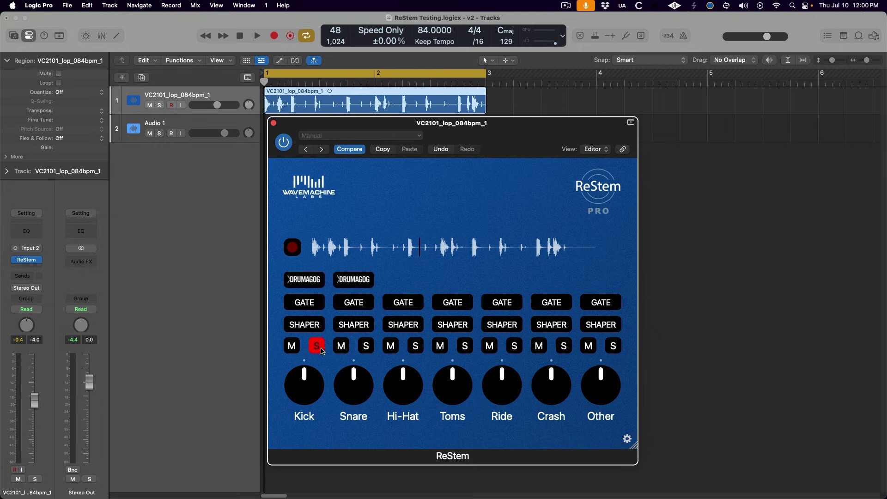
key(space)
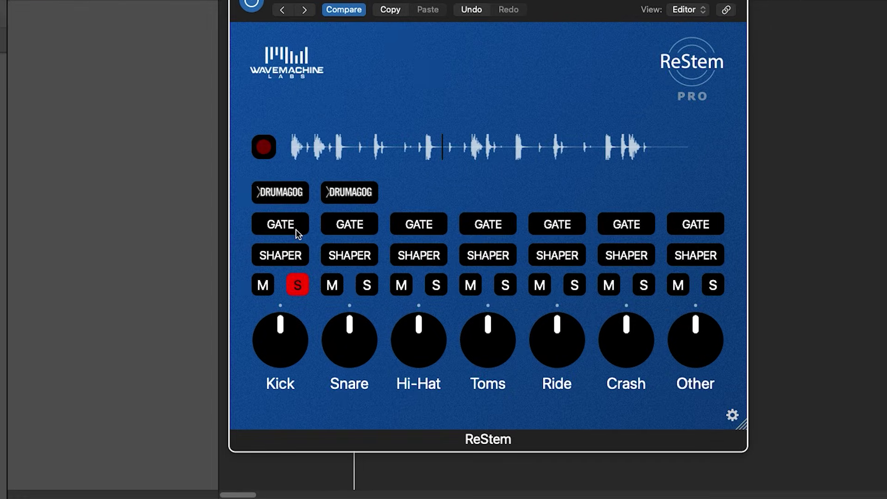
Enable the Kick stem gate at about −36.5 dB threshold, 189 ms hold, 46 ms release.
click(298, 227)
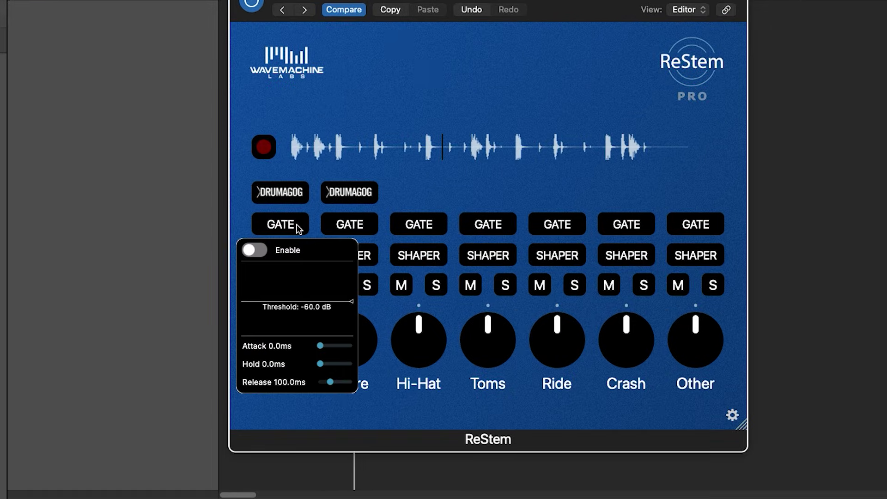
click(263, 252)
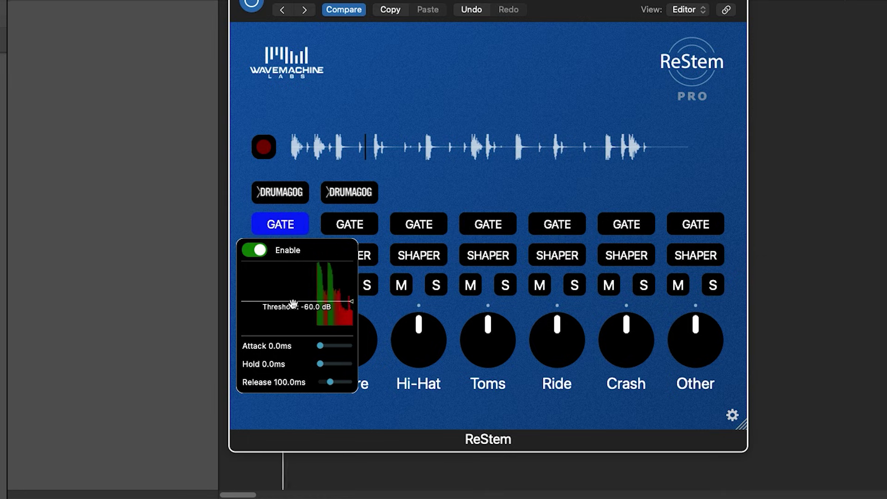
drag(293, 304, 292, 290)
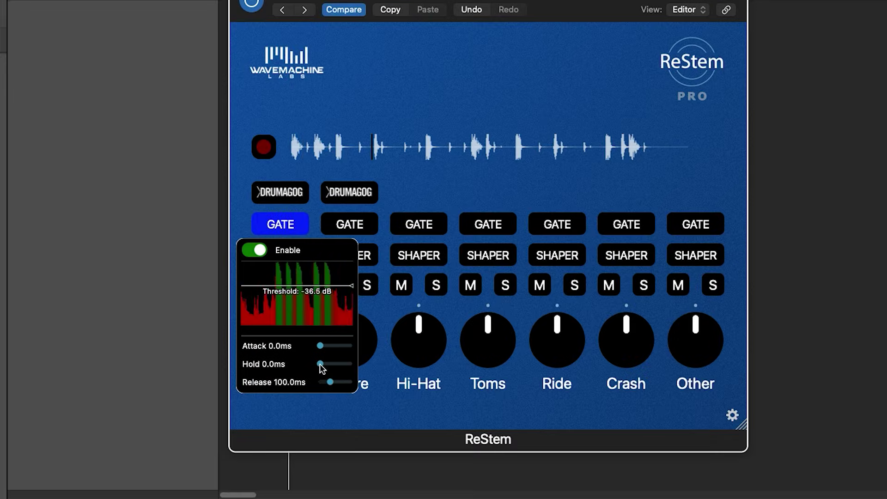
drag(320, 364, 327, 382)
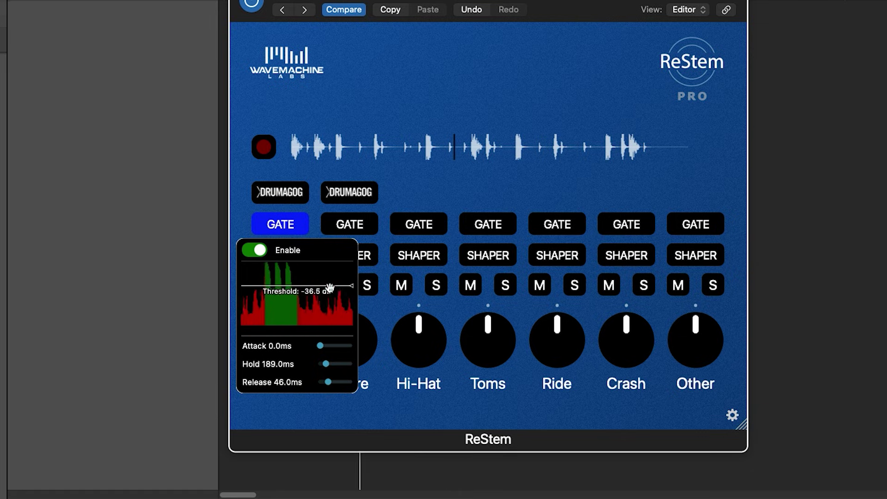
drag(329, 291, 331, 288)
Solo the Snare stem and gate it at −18.9 dB threshold, 150 ms hold, 41 ms release.
click(367, 285)
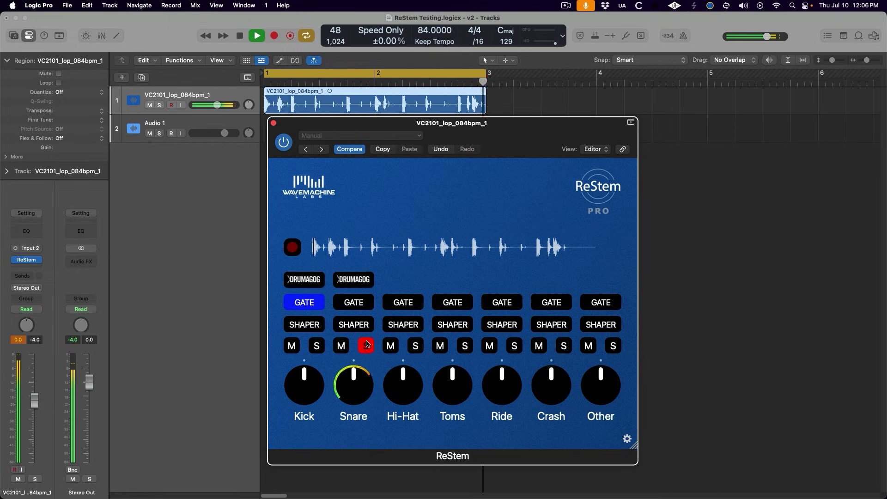
click(355, 306)
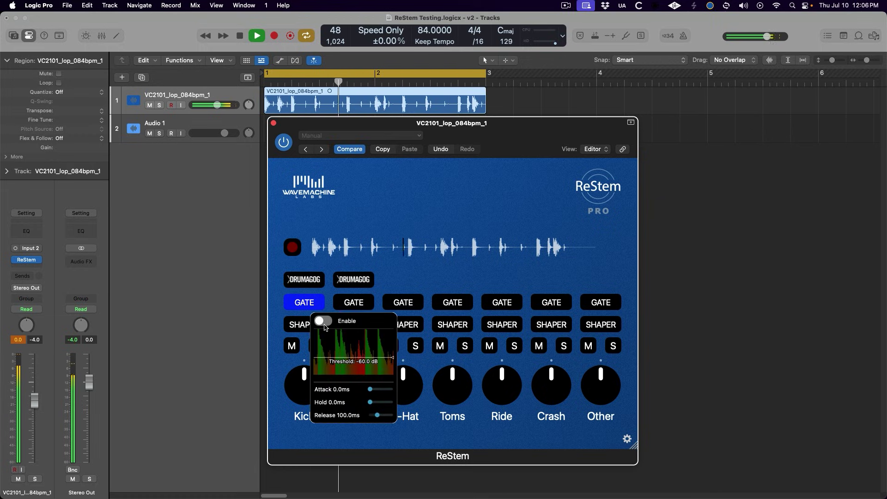
click(324, 322)
drag(342, 357, 341, 340)
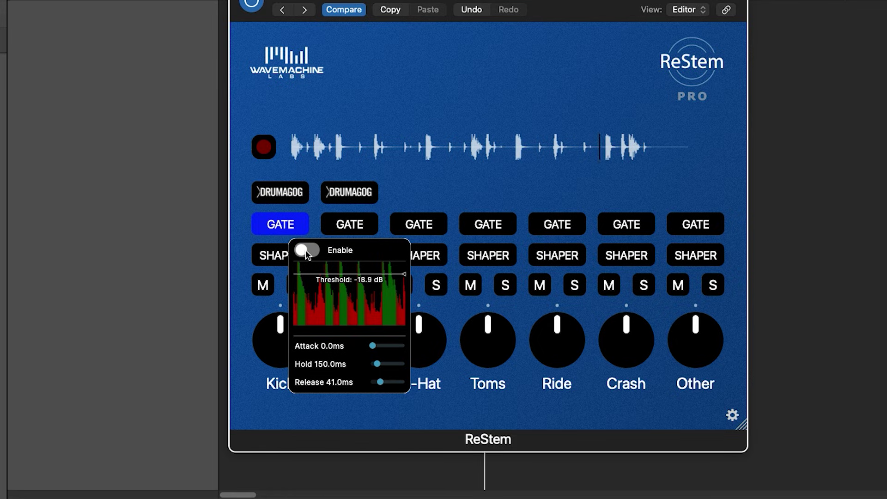
click(305, 253)
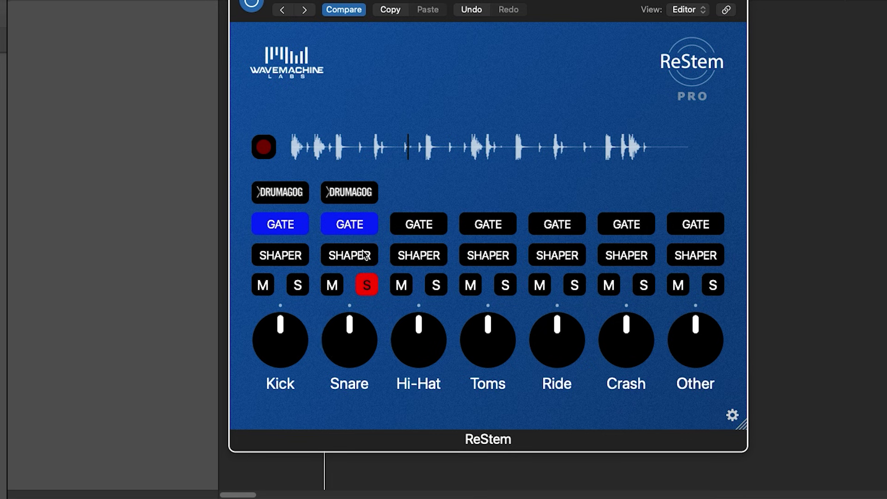
Enable the Snare stem's transient shaper with attack raised to about 26.
click(354, 256)
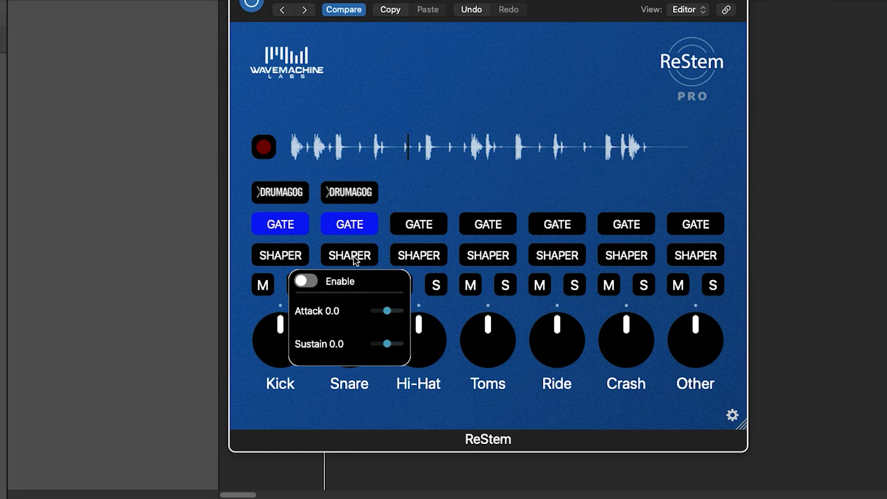
click(311, 281)
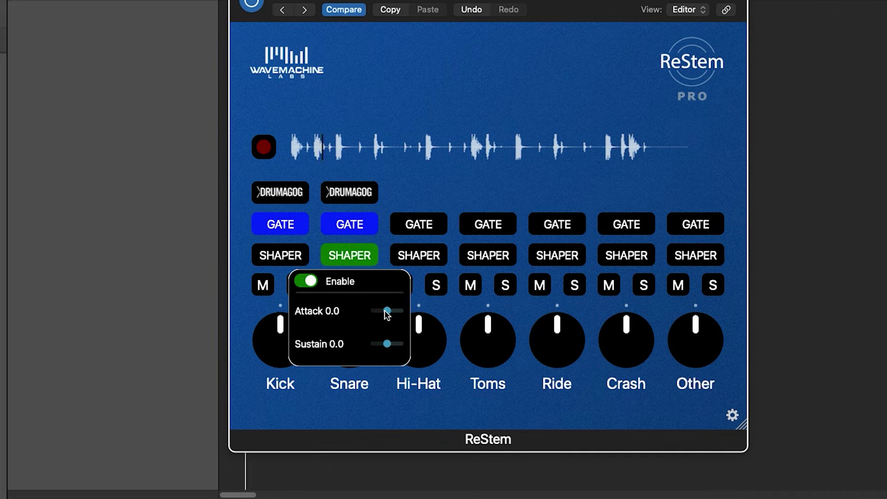
drag(387, 310, 389, 312)
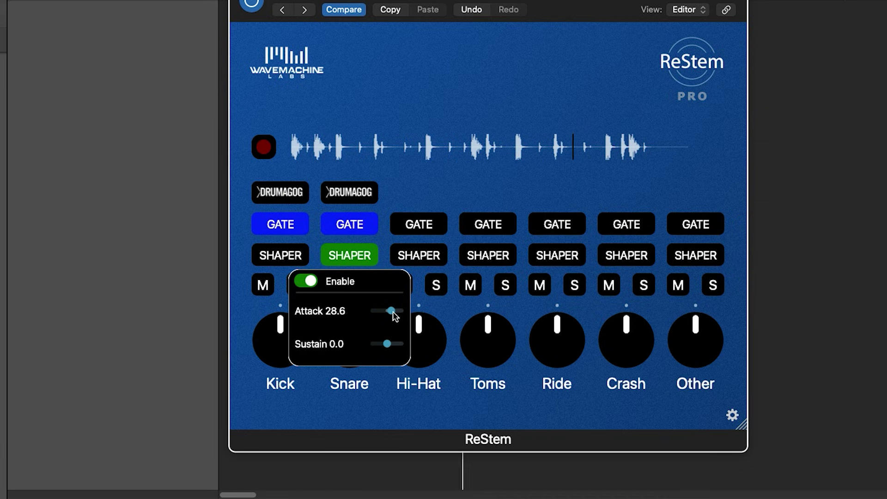
drag(393, 311, 394, 311)
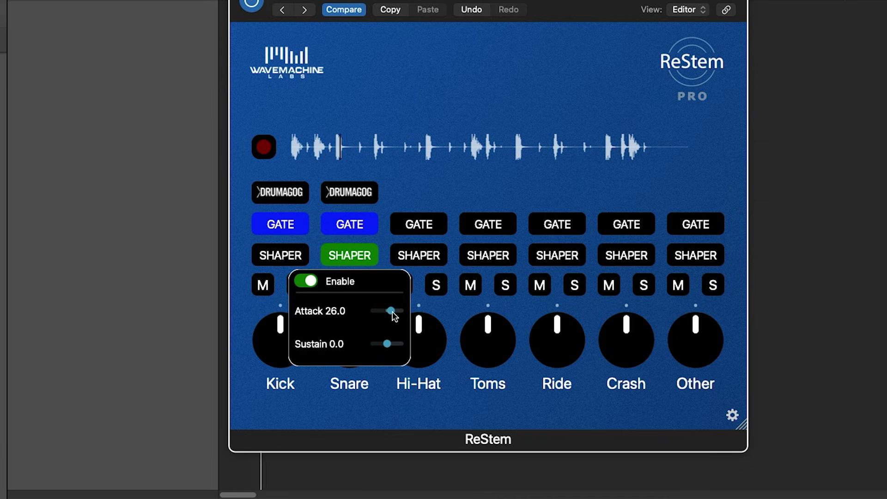
click(415, 162)
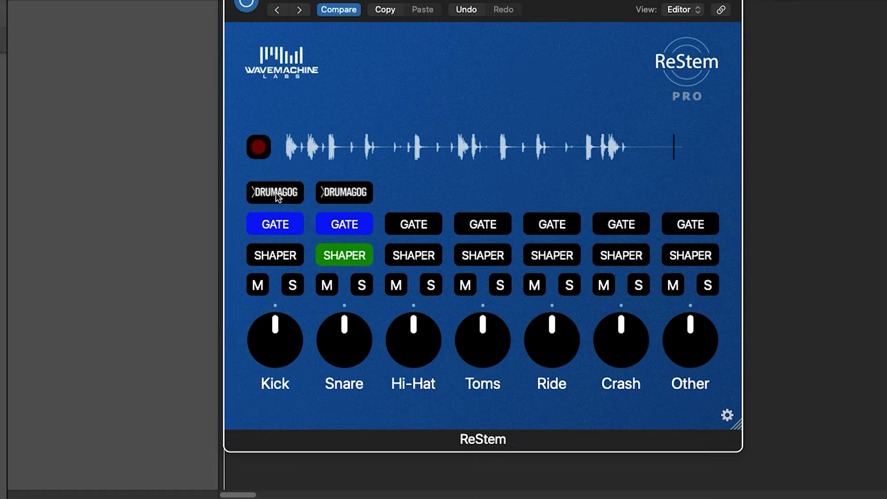
Enable Drumagog on the Kick stem and load Bass Drums > Electronic BD > Techno Kick 4.gog.
click(278, 193)
click(252, 219)
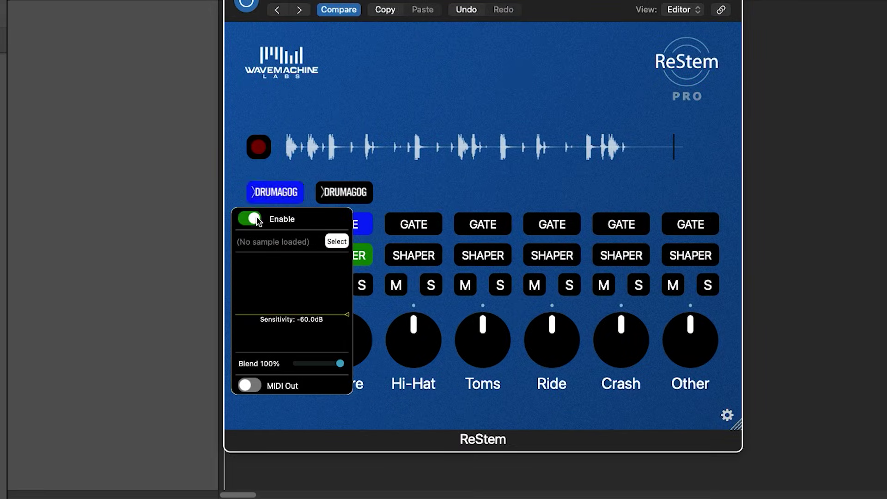
click(337, 242)
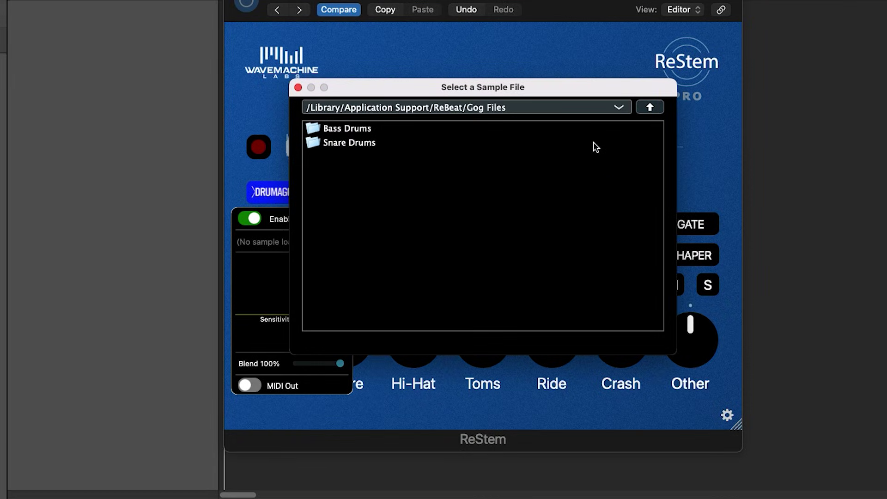
double_click(355, 129)
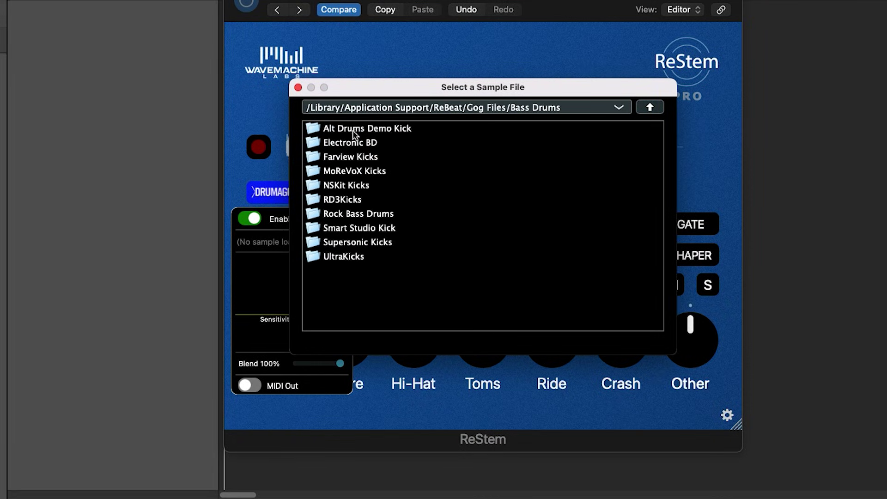
double_click(353, 143)
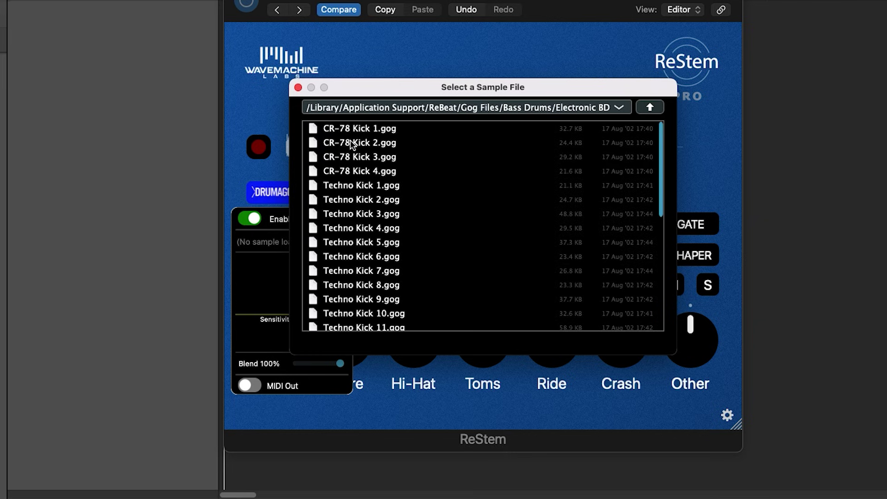
double_click(347, 228)
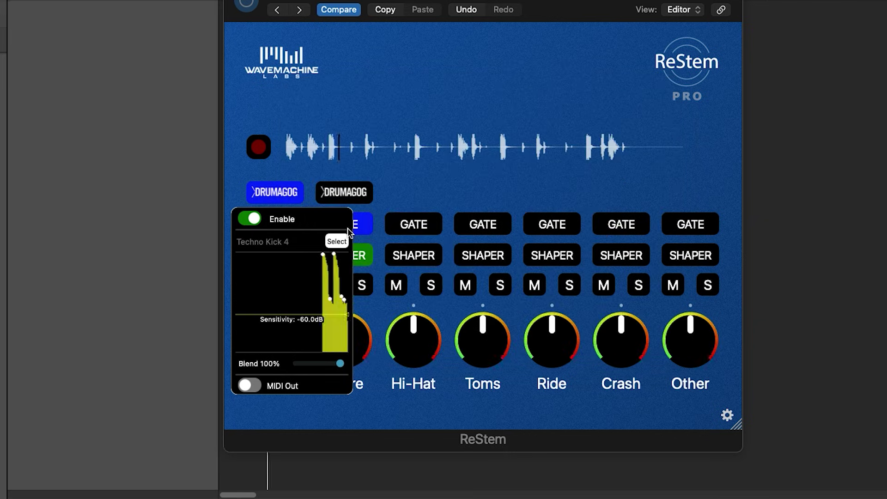
Raise the Drumagog kick trigger sensitivity to -29.8 dB.
drag(313, 310, 318, 284)
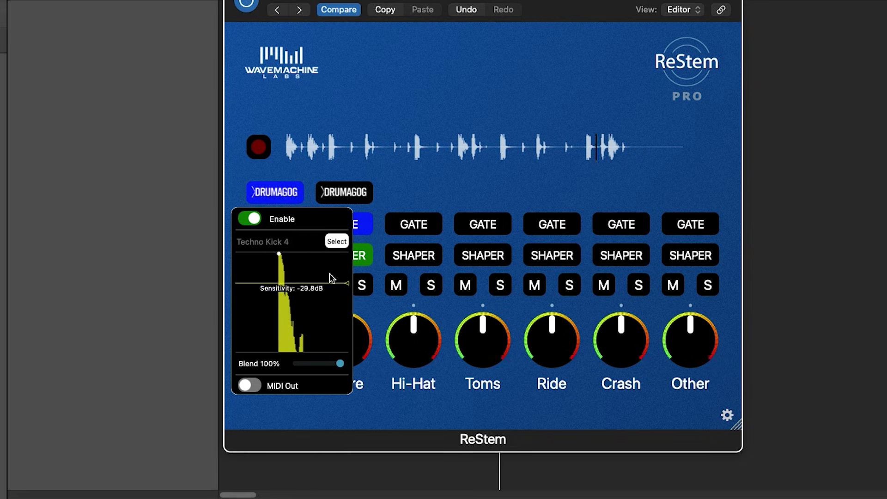
mouse_move(339, 364)
mouse_down()
mouse_move(308, 371)
mouse_move(342, 370)
mouse_up()
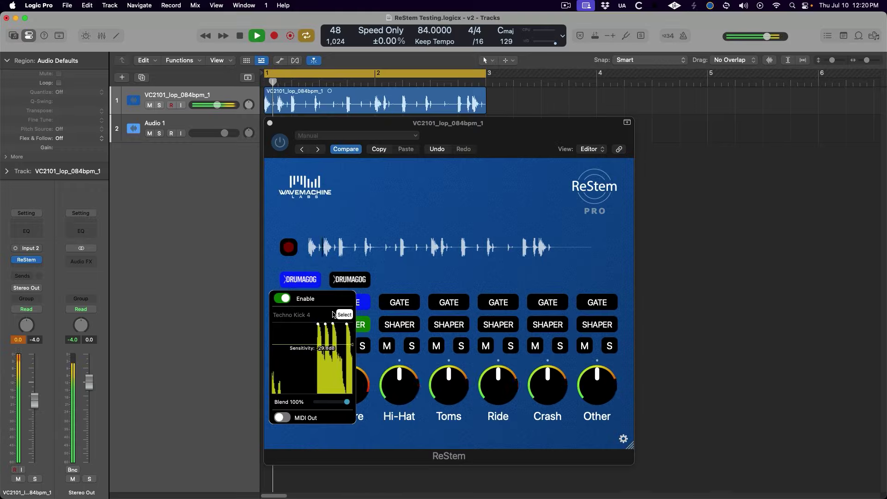
Audition Techno Kick 1, TR-808 Kick 2 and TR-909 Dynamic Kick as the replacement kick.
click(333, 314)
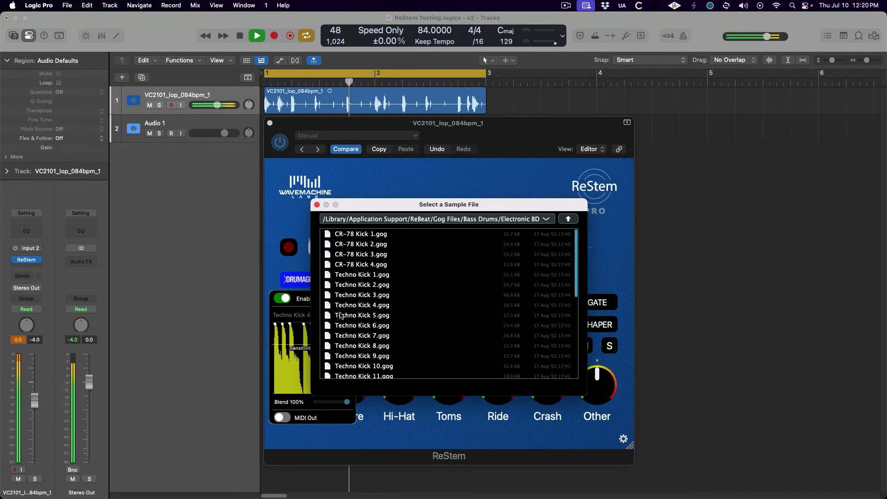
click(353, 275)
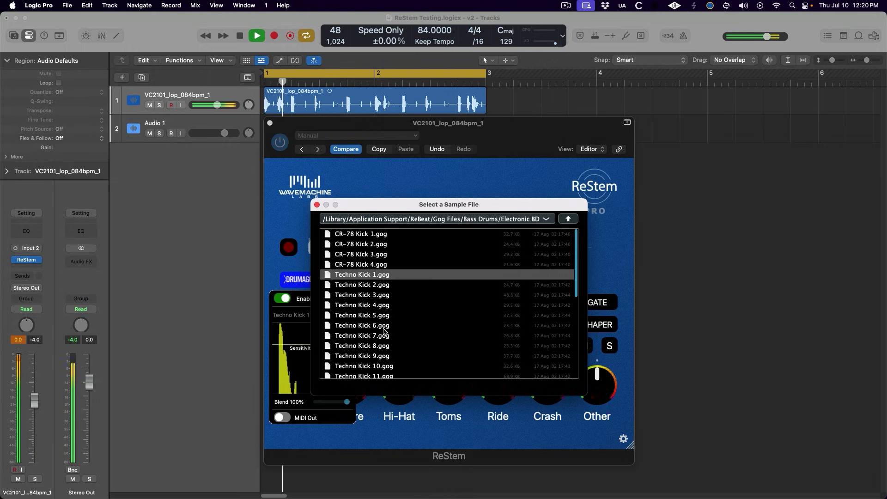
scroll(383, 332, down, 6)
click(403, 308)
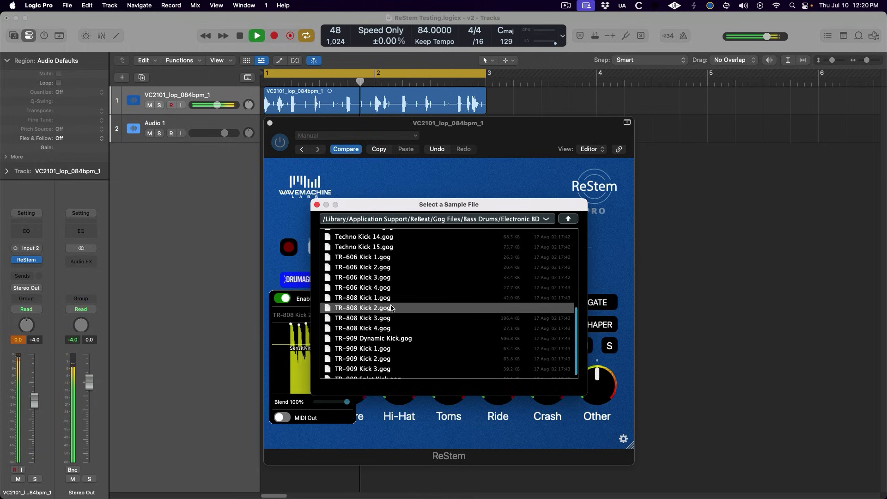
scroll(388, 342, down, 1)
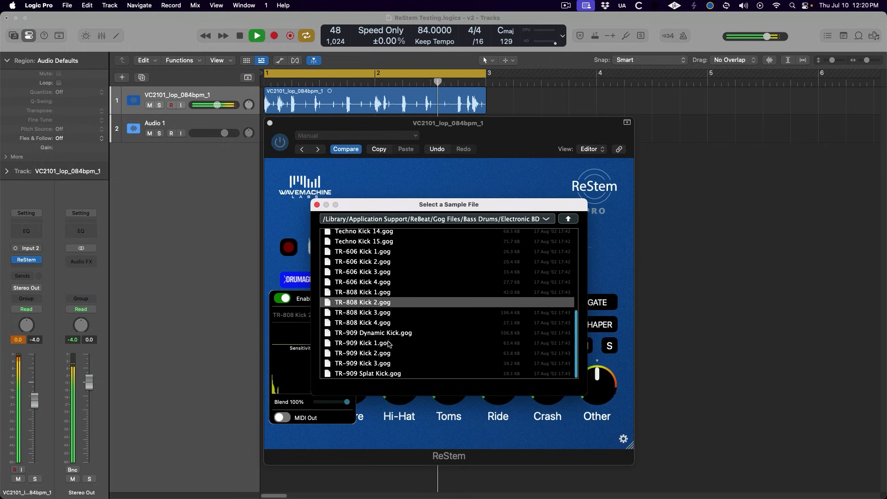
click(380, 333)
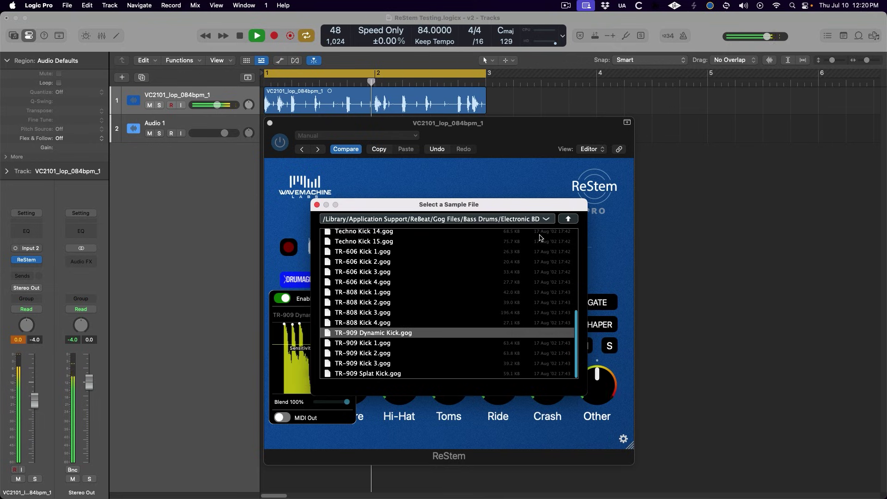
In MoReVoX Kicks, compare Elektromorph kicks and settle on Kick 01-DriveDrums-V2.
click(568, 219)
double_click(365, 275)
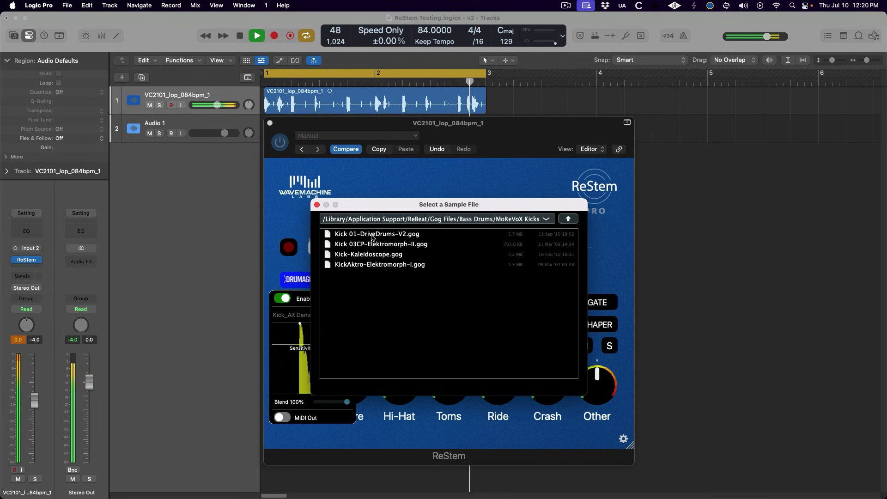
click(372, 234)
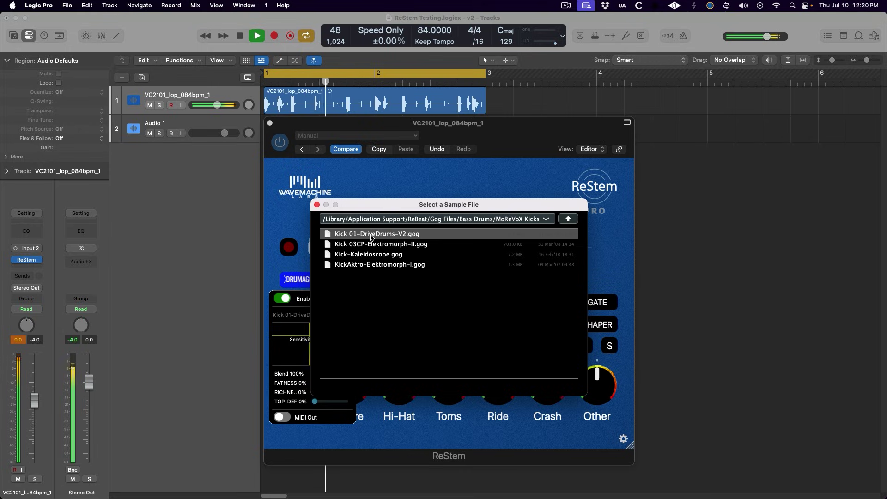
click(360, 244)
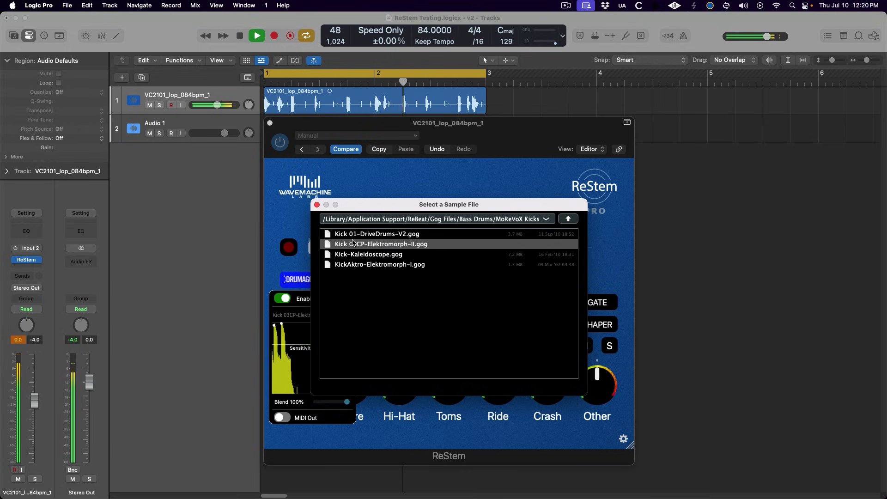
click(355, 265)
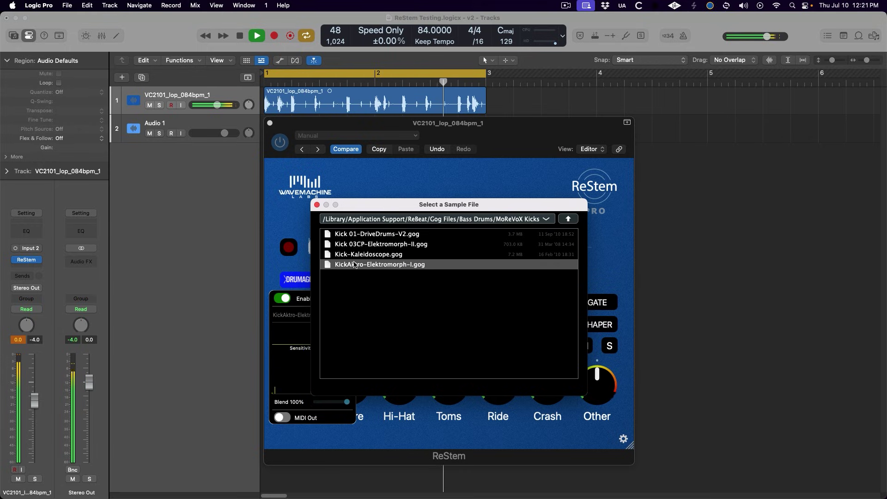
click(357, 234)
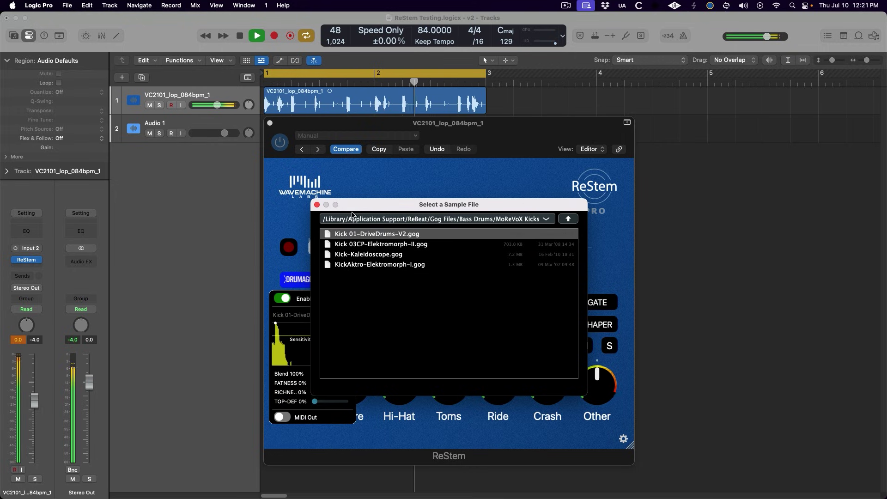
Close the sample browser and set the replacement kick to 32% richness and 51% fatness.
click(317, 205)
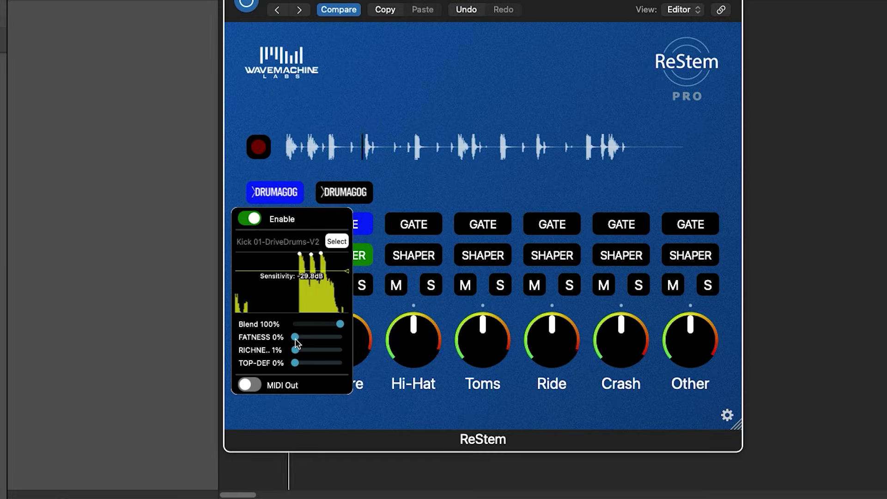
drag(315, 392, 320, 392)
scroll(301, 341, up, 3)
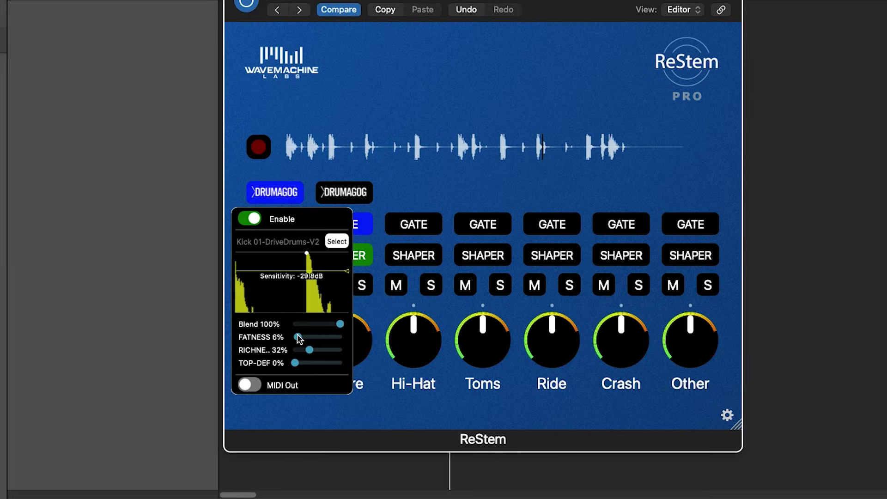
drag(300, 342, 318, 342)
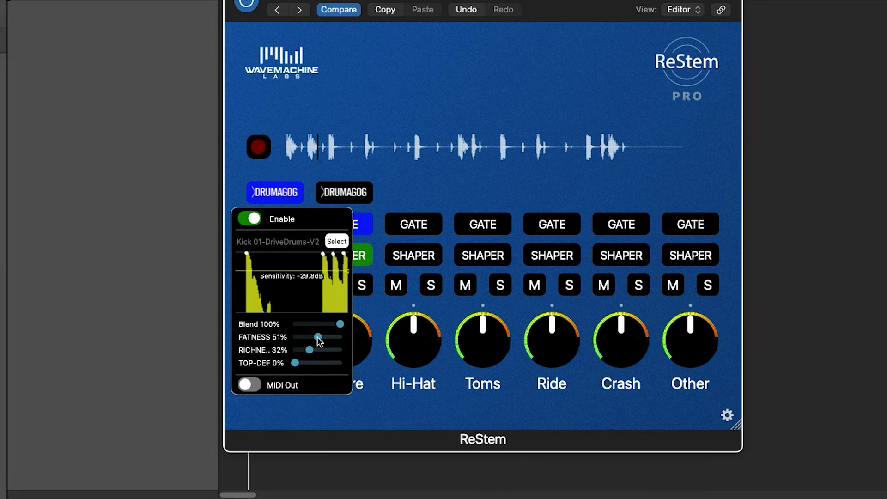
click(329, 183)
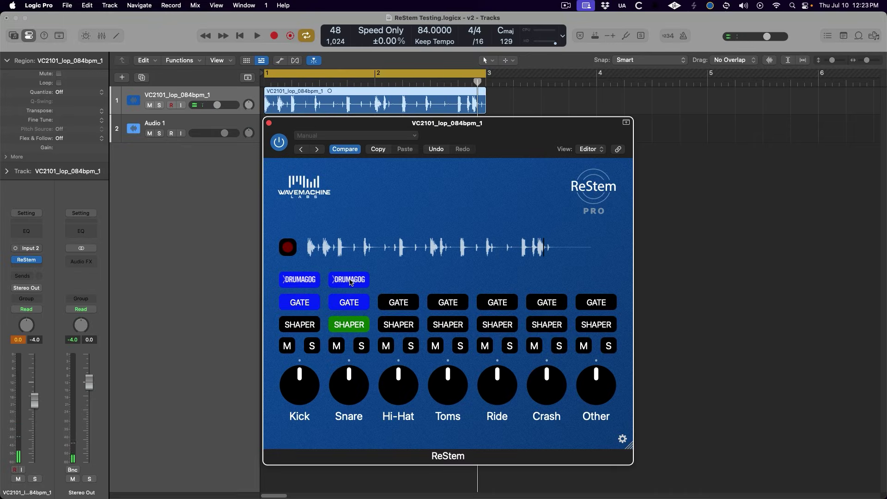
Load 80s Snare.wav from Sounds & Samples > FAVORITES as the Snare stem replacement at 100% blend.
click(351, 280)
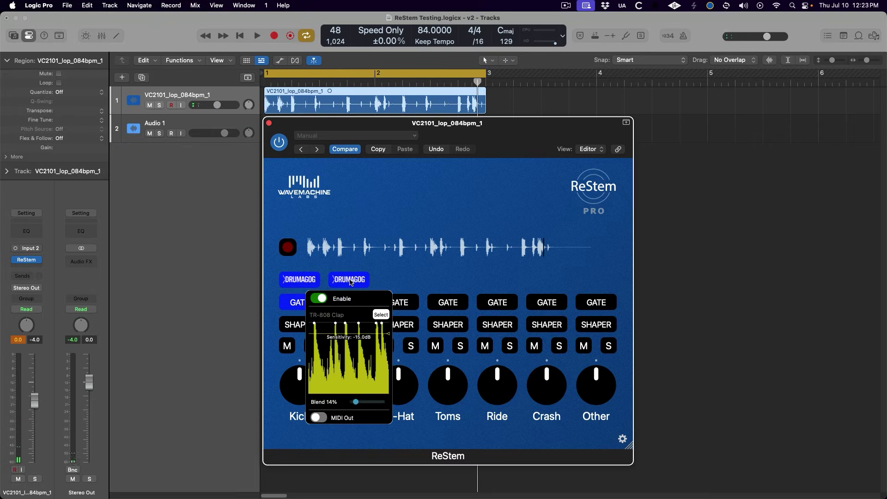
click(380, 315)
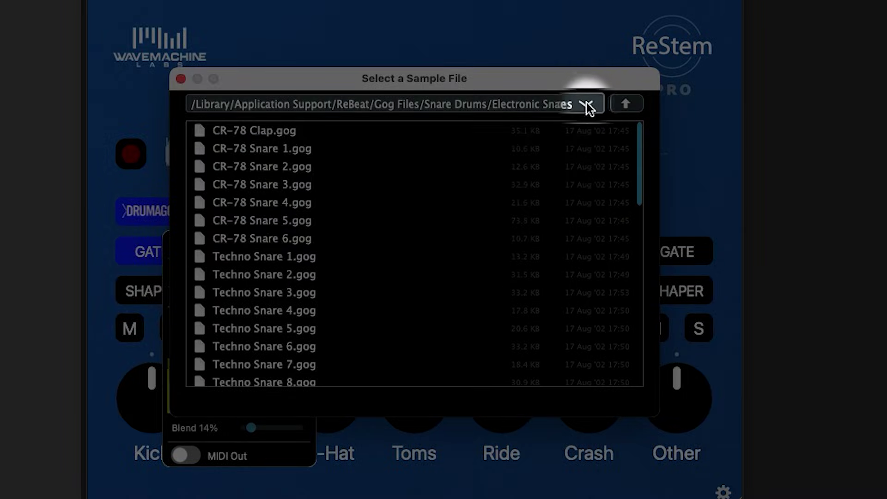
click(546, 219)
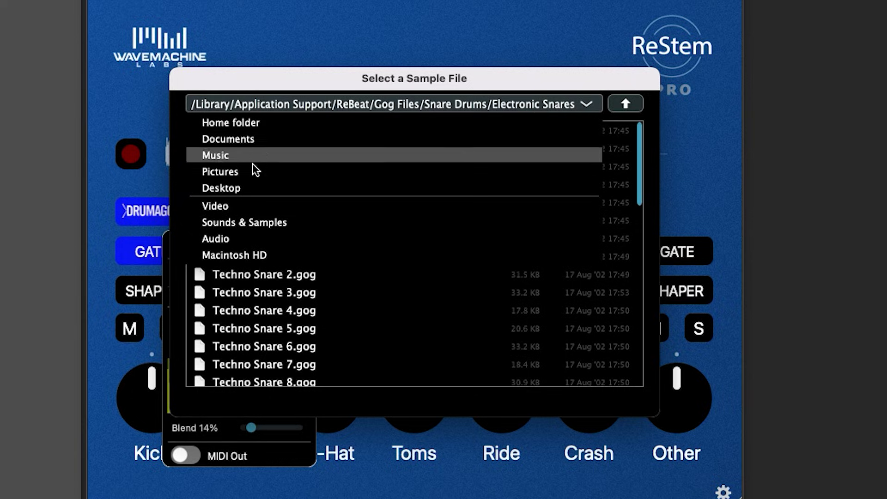
click(304, 221)
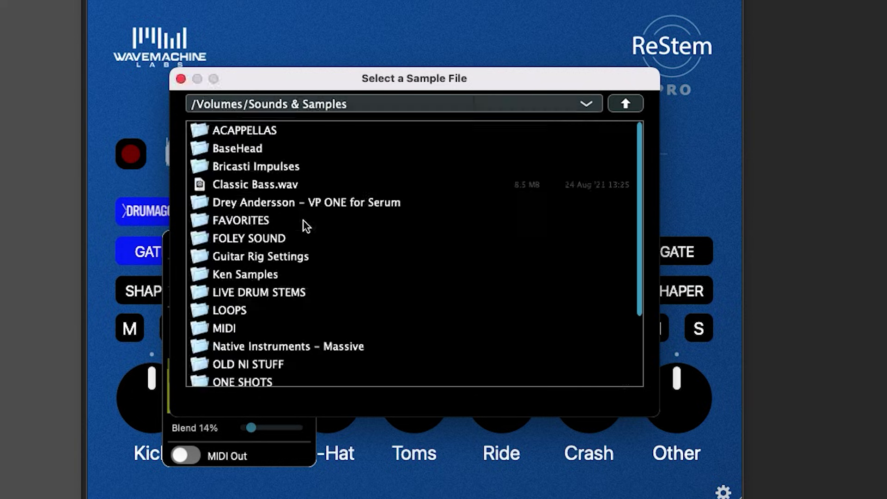
double_click(273, 224)
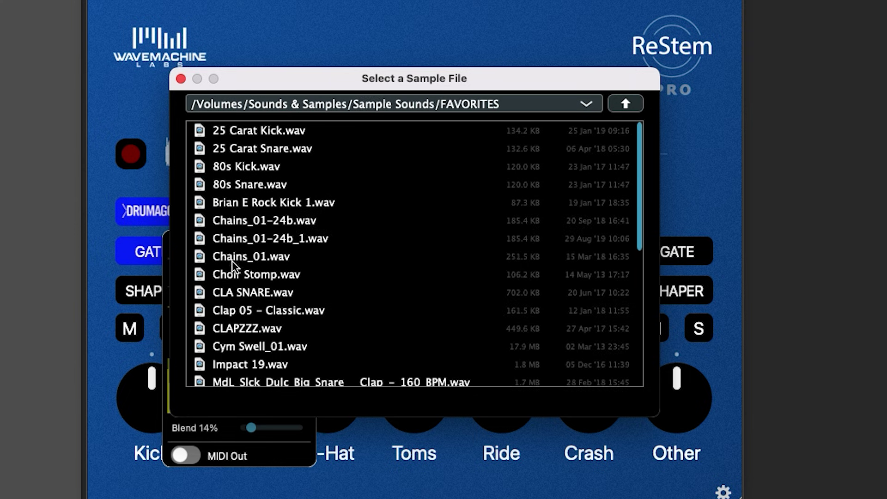
double_click(240, 183)
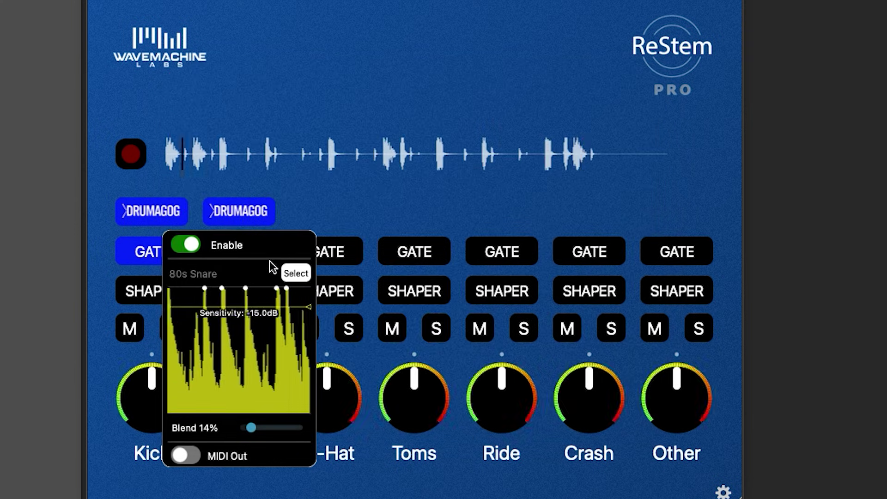
drag(251, 427, 309, 425)
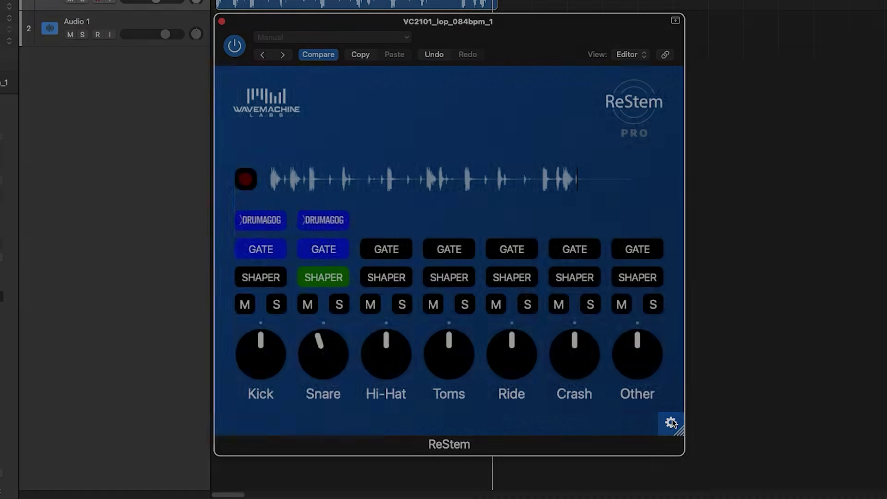
Open the ReStem plugin's settings page.
click(671, 422)
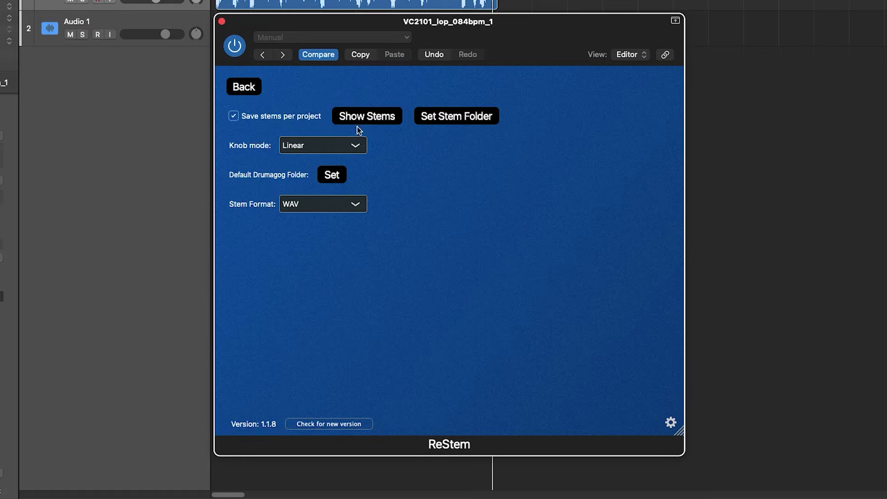
Select all seven stem WAVs in the stems folder and add them as new Logic tracks.
click(384, 123)
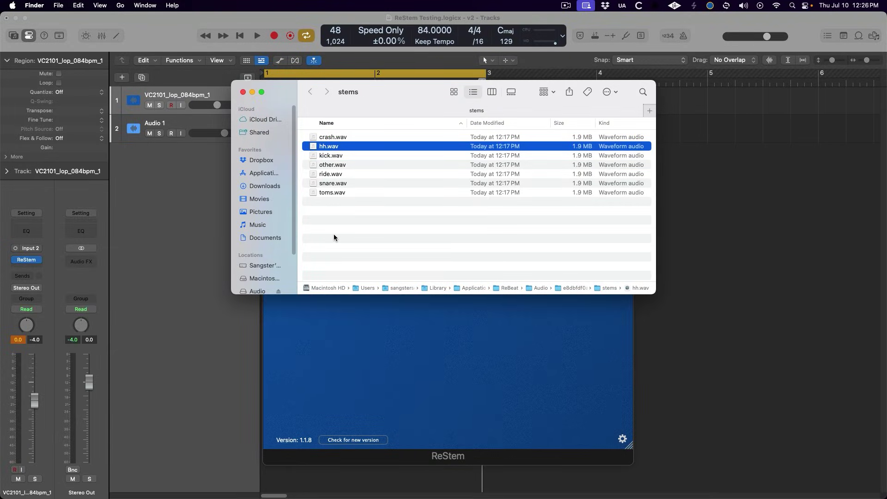
drag(334, 238, 682, 164)
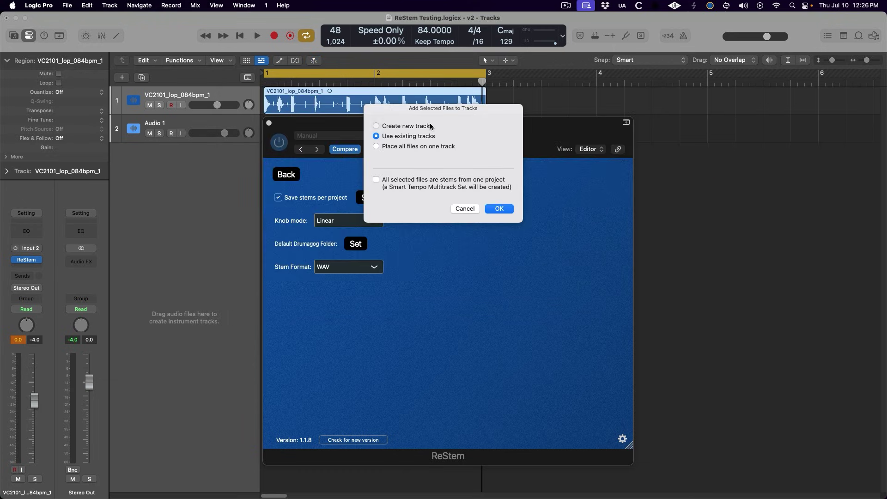
click(499, 210)
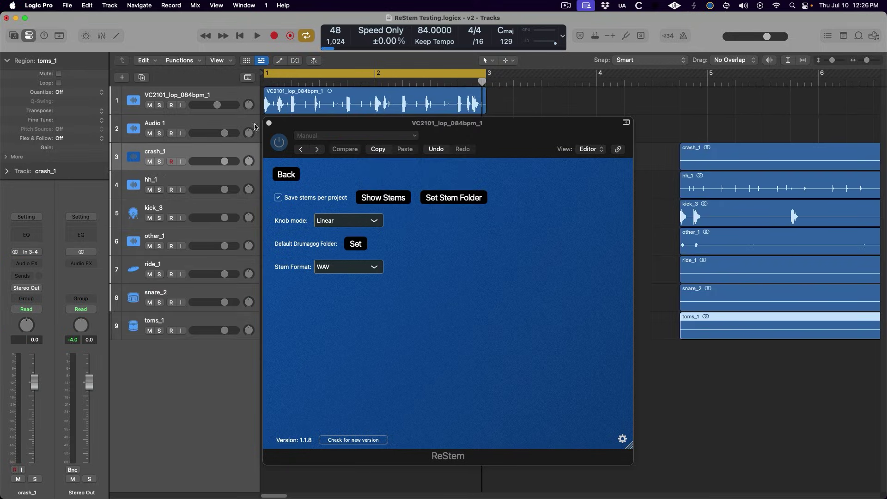
Close the ReStem window and move hh_1 and kick_3 above crash_1.
click(269, 123)
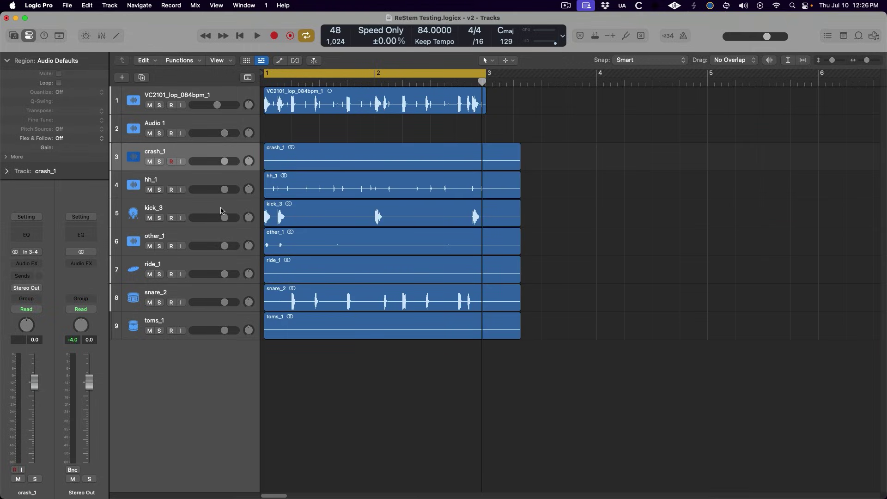
click(197, 213)
shift+click(197, 184)
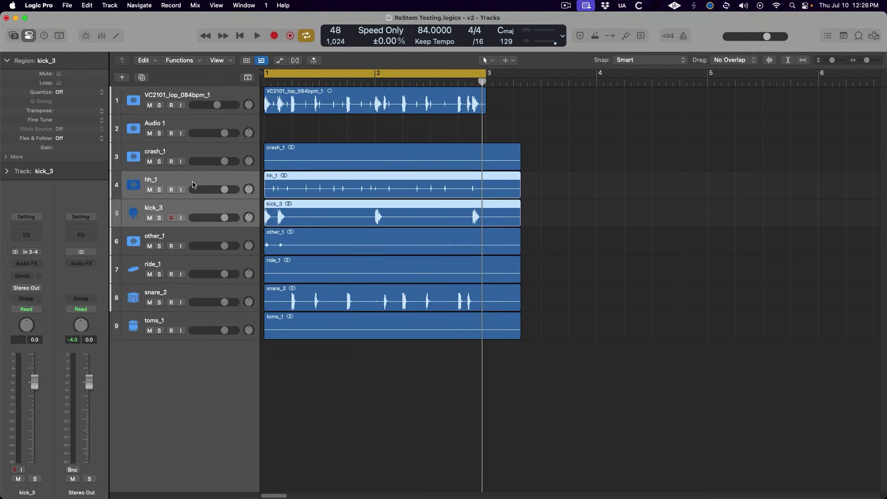
drag(197, 185, 196, 147)
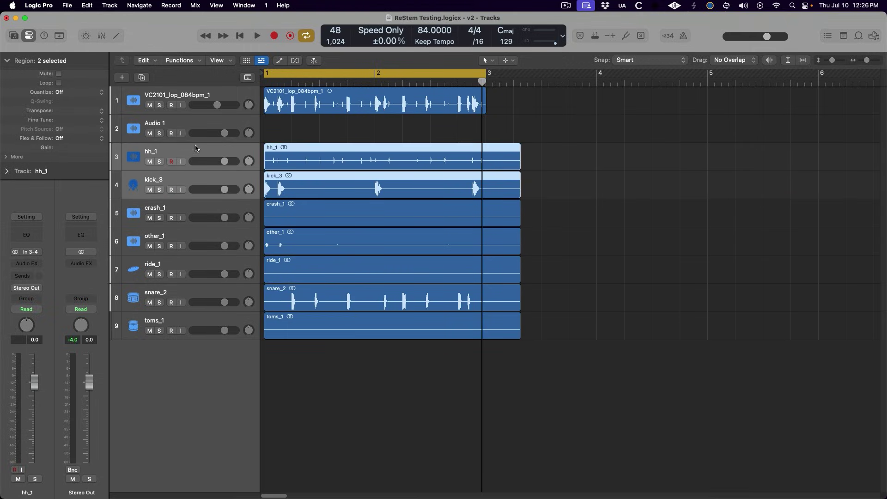
Move snare_2 and then other_1 up above crash_1.
click(191, 291)
drag(192, 291, 198, 225)
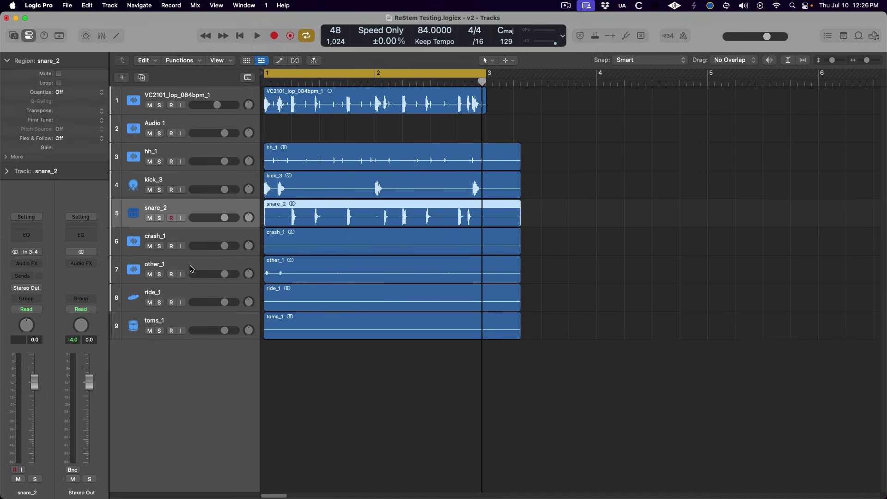
drag(191, 269, 191, 245)
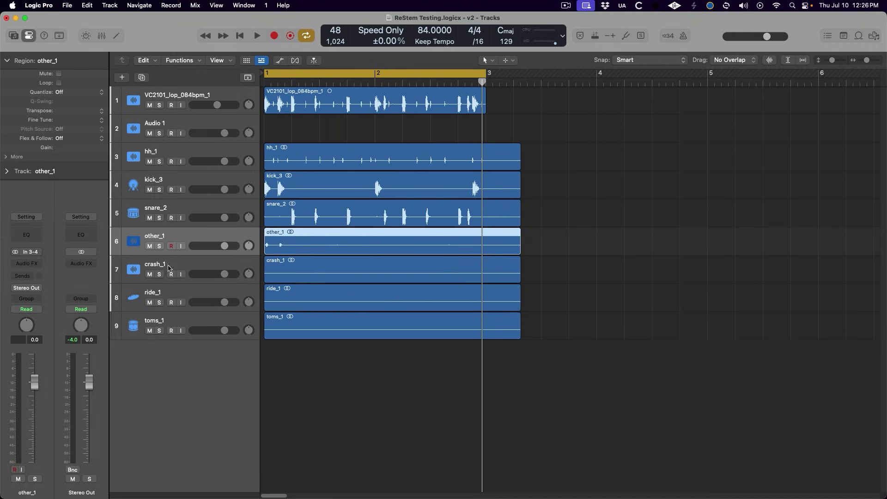
Set drum replacement on the hh_1 region: type 'other', -11.4 dB threshold, trigger F#1 (42) Closed HH.
key(space)
click(293, 152)
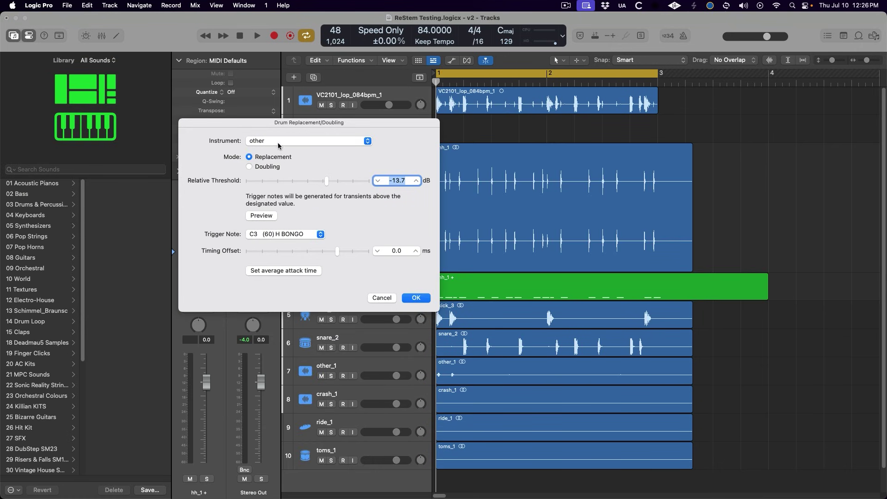
click(278, 141)
click(269, 141)
drag(351, 128, 334, 128)
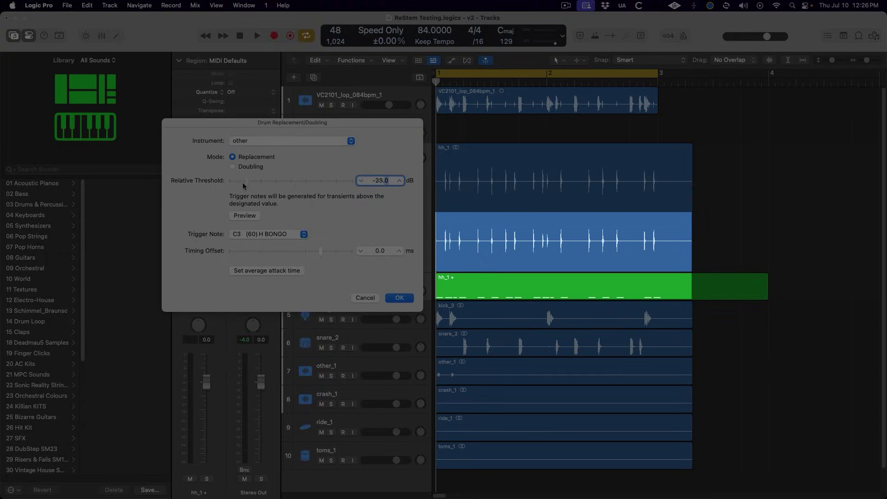
drag(239, 183, 310, 184)
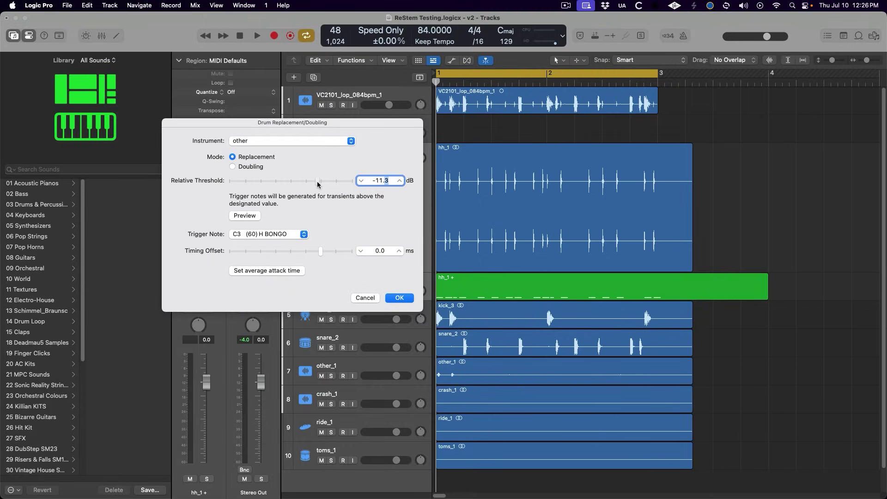
click(283, 237)
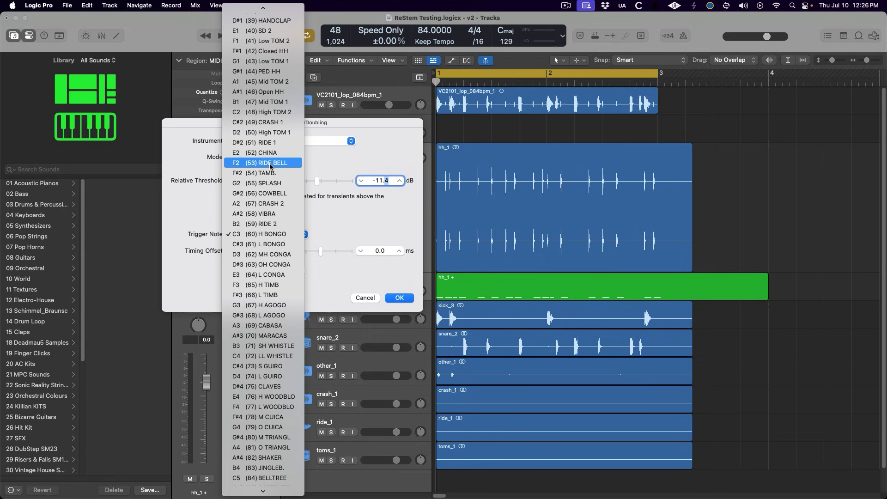
click(271, 52)
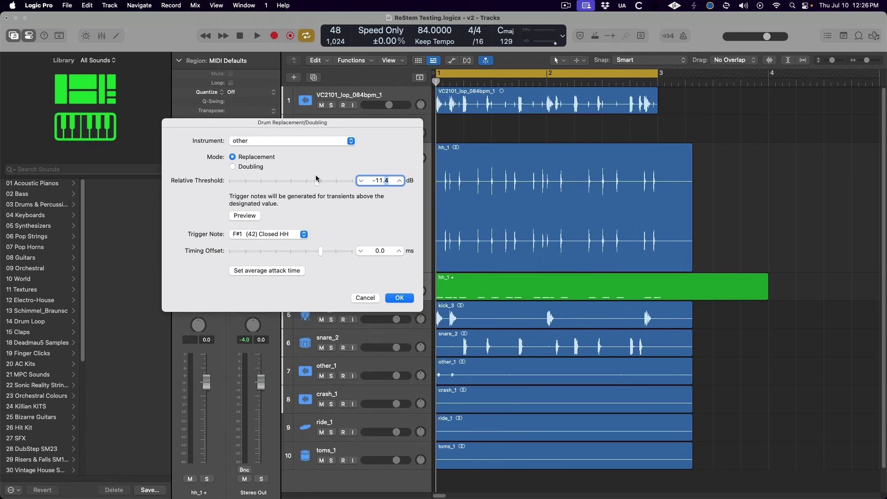
Confirm the hi-hat replacement, load the Autumn Leaves kit on hh_1 +, and solo-audition it.
click(398, 298)
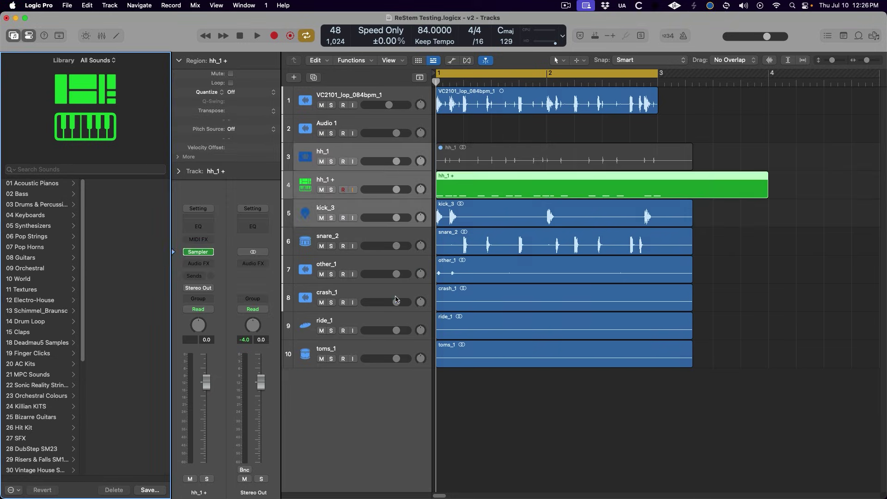
click(113, 406)
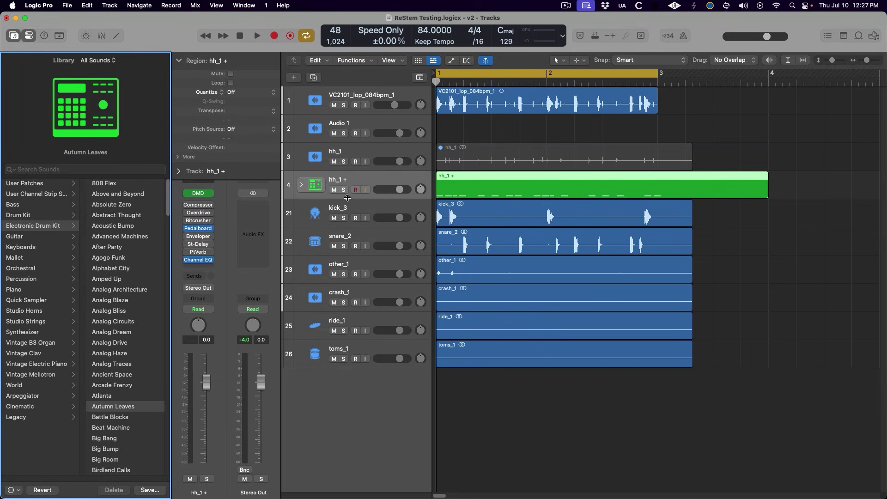
click(343, 189)
click(451, 182)
double_click(451, 183)
key(space)
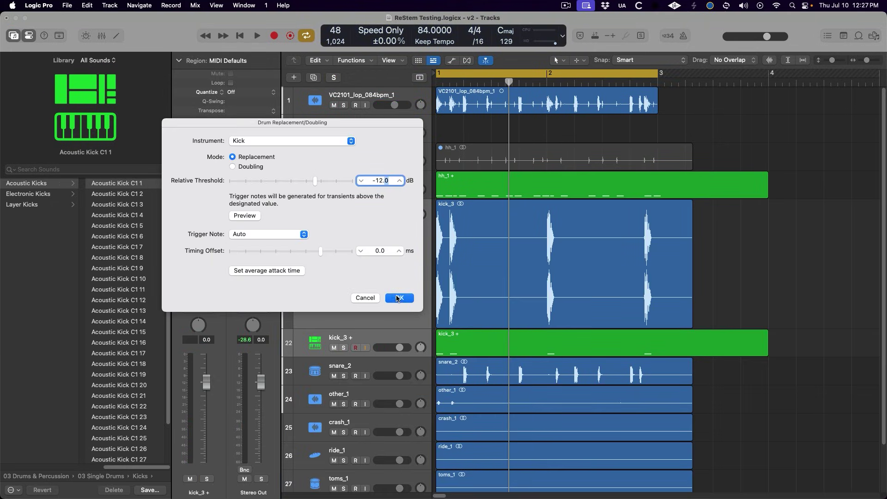
Confirm drum replacement for kick_3 and snare_2, then browse the Electronic Drum Kit patches.
click(398, 298)
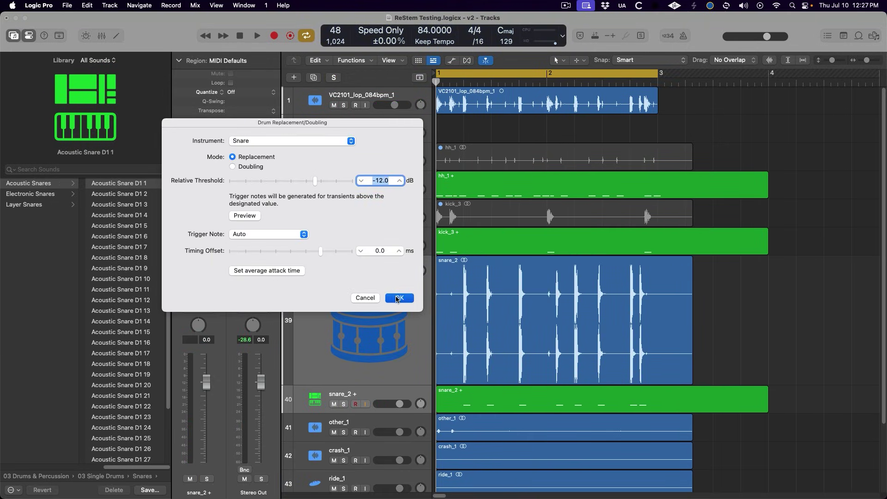
click(398, 298)
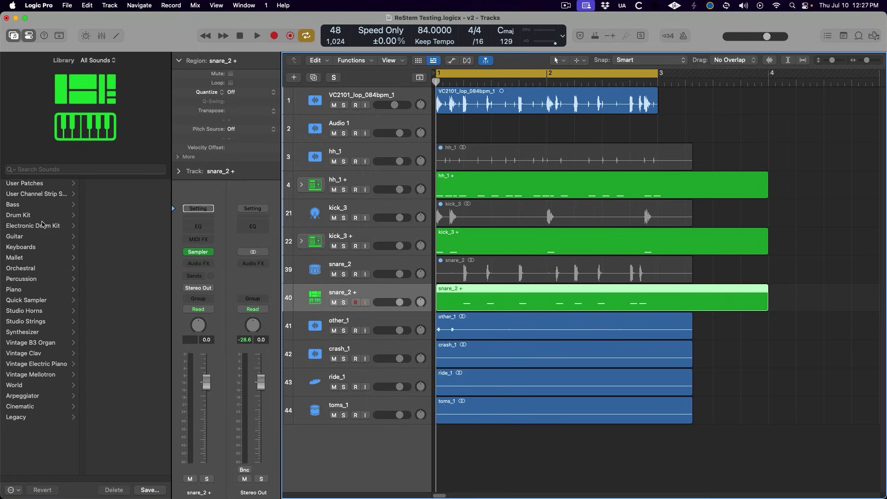
click(41, 225)
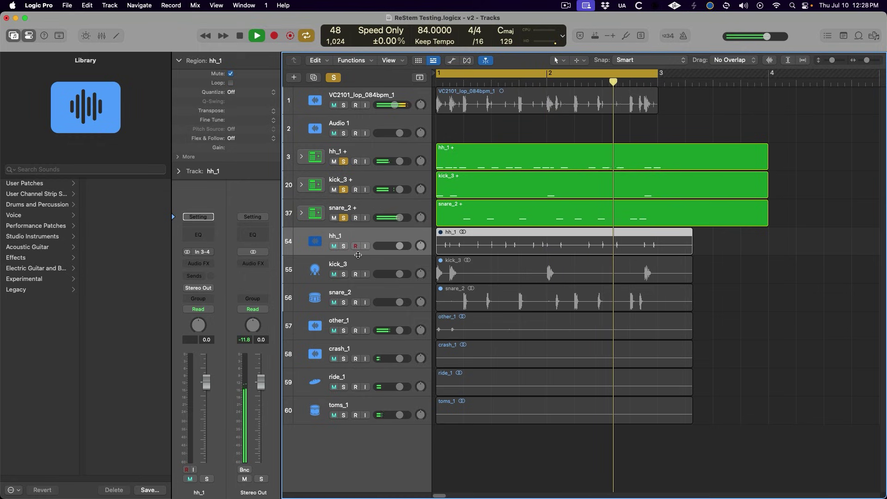
Solo the original hi-hat, kick and snare stems, lower the hh_1 + note velocities, and play back.
click(431, 256)
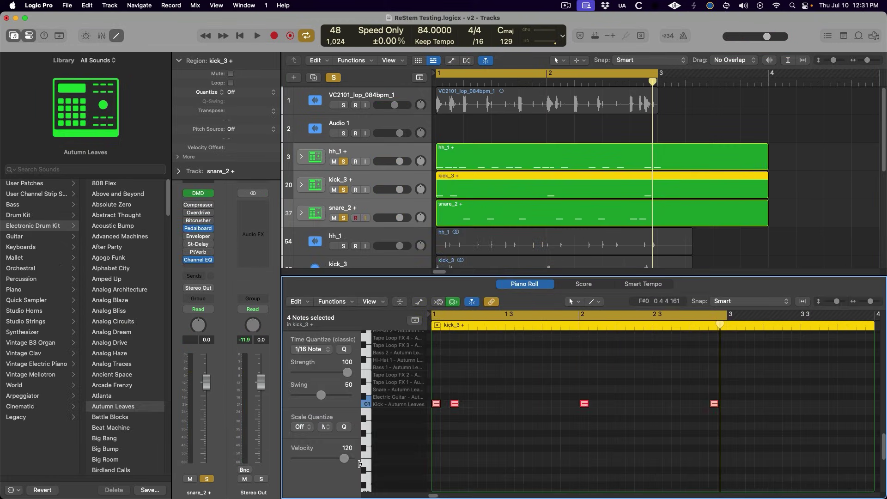
click(569, 214)
click(569, 157)
drag(347, 458, 317, 461)
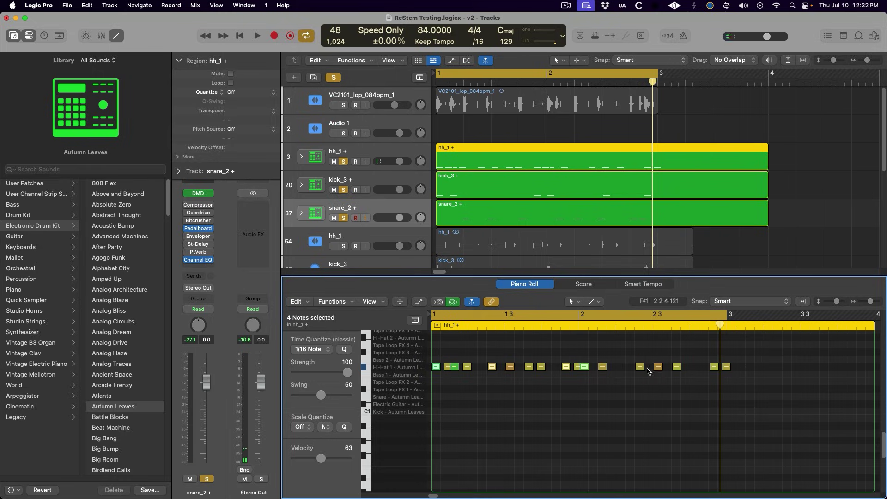
click(484, 435)
key(p)
key(space)
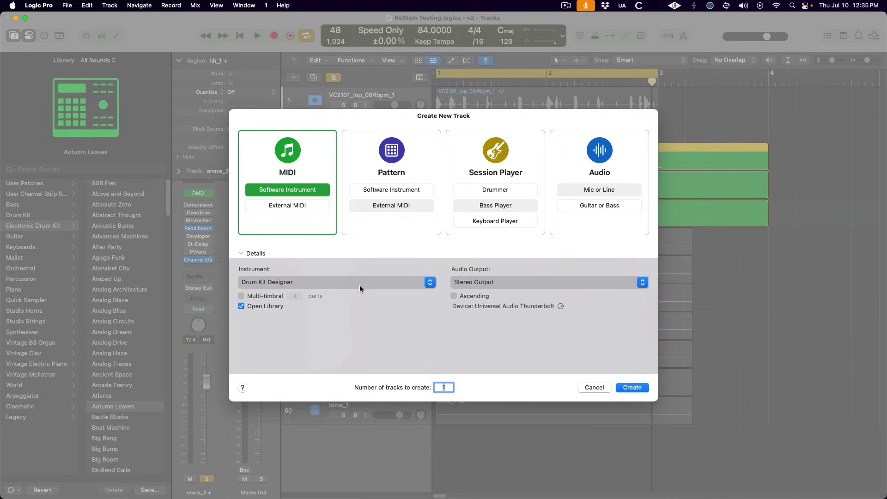
Add a new MIDI Software Instrument track with an empty Drum Machine Designer kit.
click(359, 282)
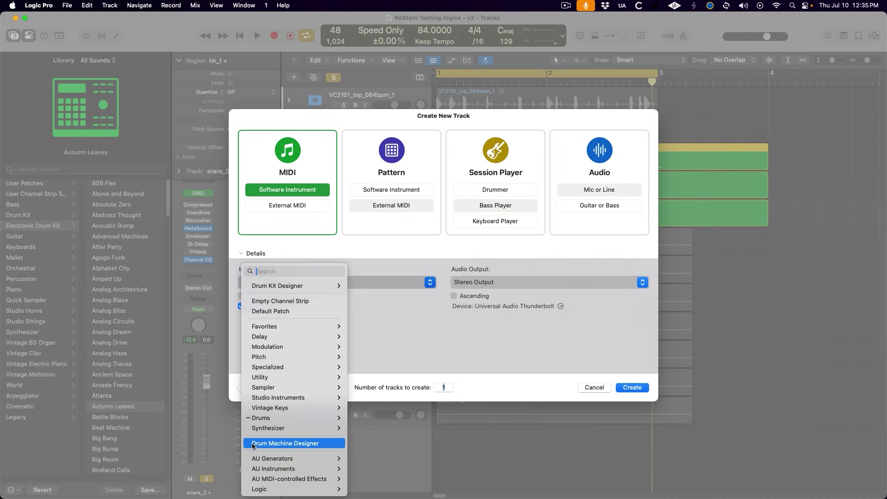
click(317, 444)
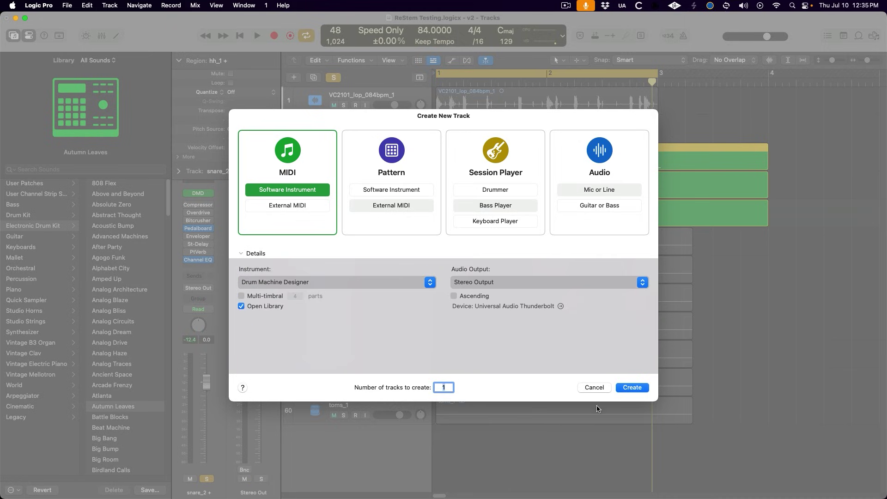
click(632, 388)
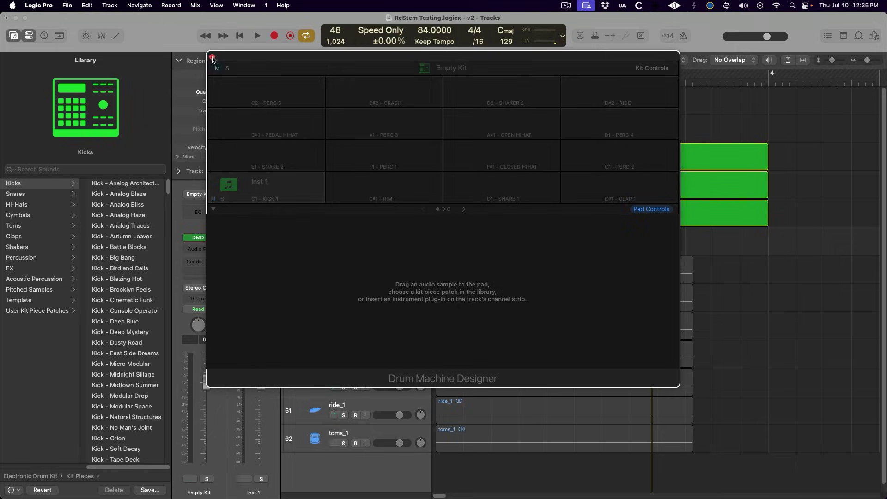
click(212, 57)
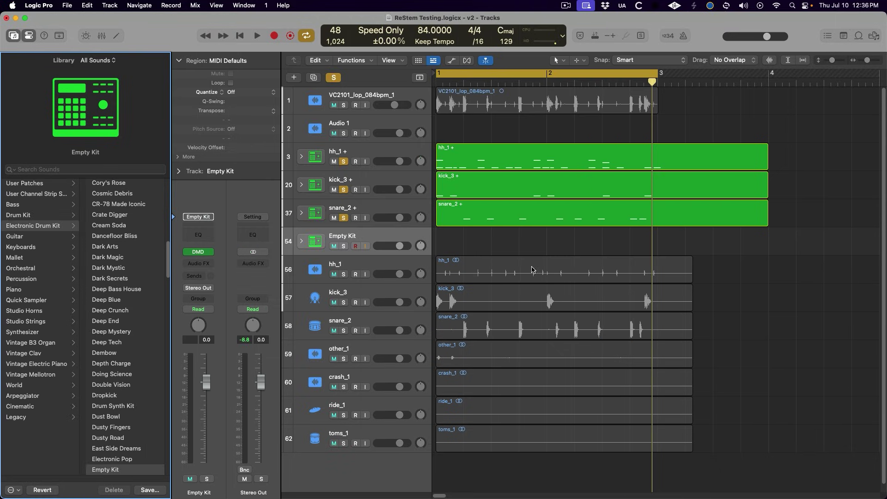
Split single hits out of the kick_3 and snare_2 stem regions.
key(super+z)
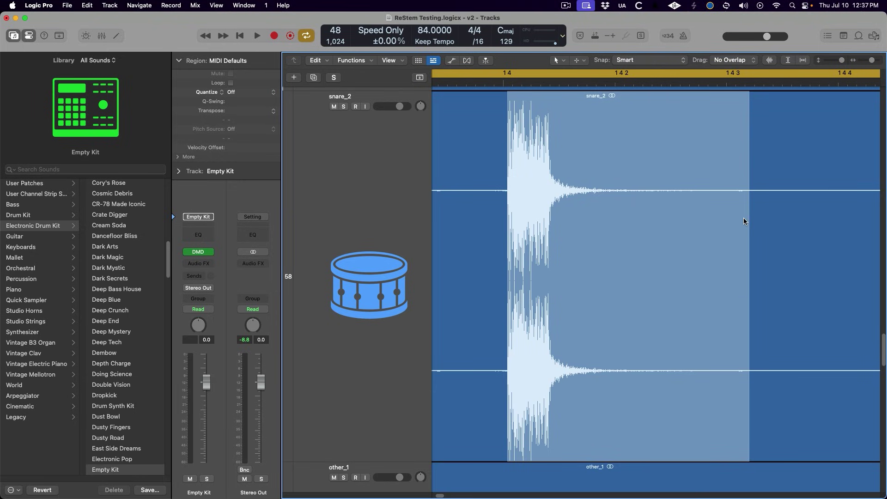
click(675, 203)
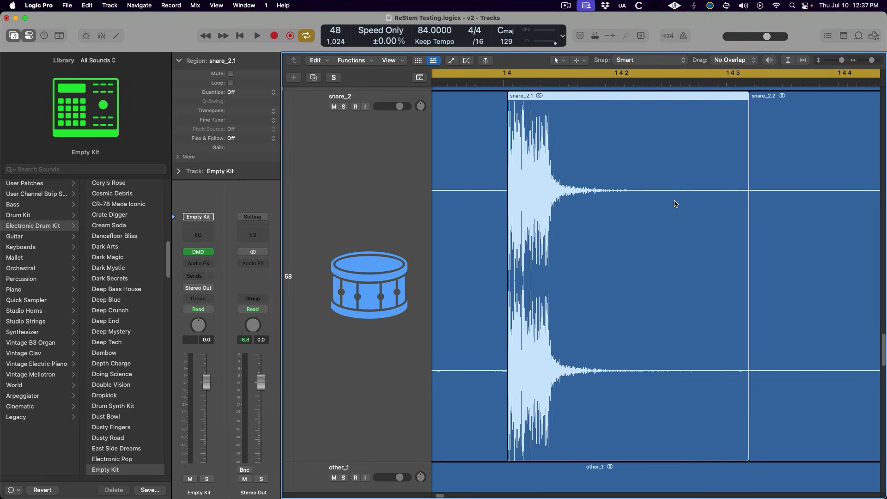
ctrl+alt+click(663, 229)
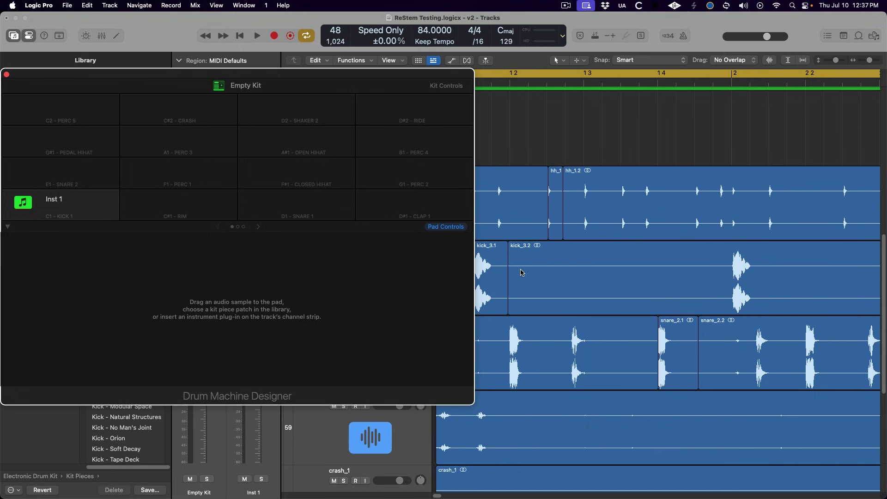
Drag kick_3.1, snare_2.1 and hh_1.1 onto the C1 Kick 1, D1 Snare 1 and F#1 Closed Hihat pads.
drag(497, 272, 83, 207)
click(678, 345)
drag(678, 345, 311, 201)
drag(556, 212, 322, 174)
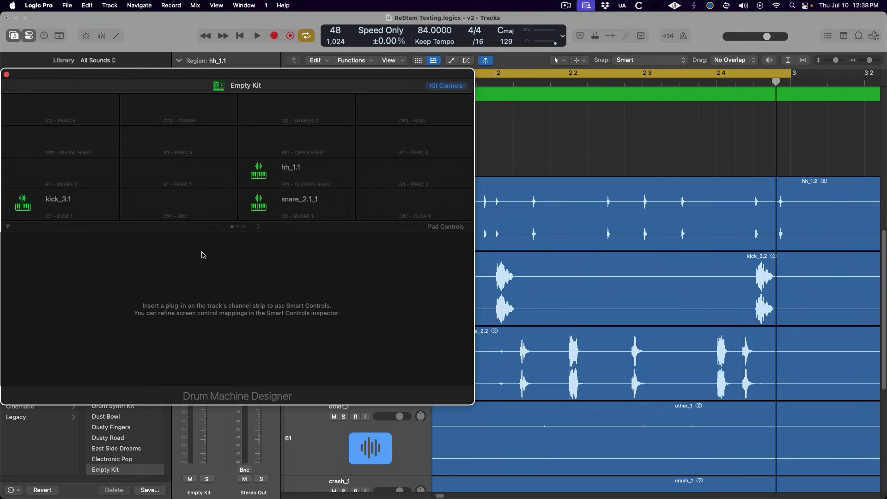